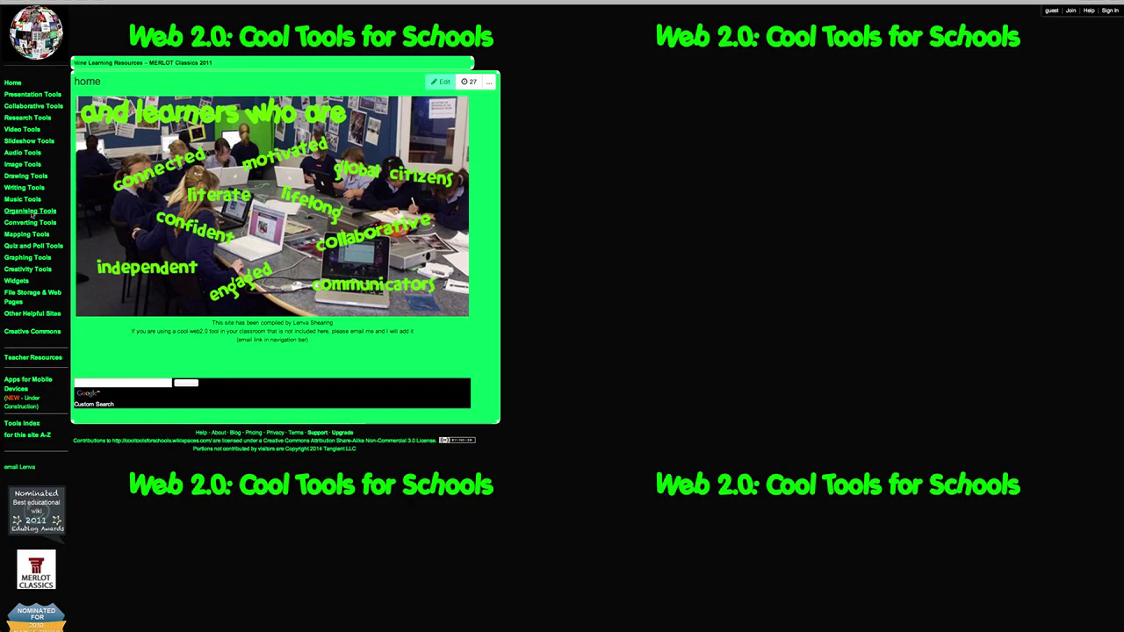
Open the Organising Tools page from the wiki's left sidebar
{"action": "left_click", "coordinate": [32, 212]}
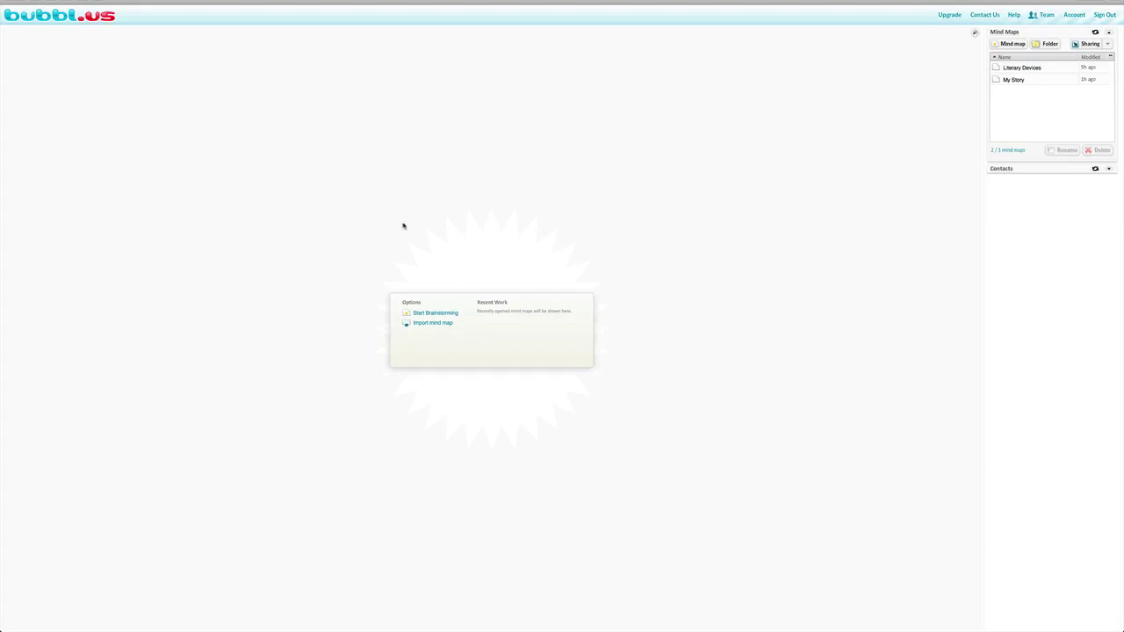
Choose Start Brainstorming to open a blank map with one Start Here bubble
{"action": "left_click", "coordinate": [437, 314]}
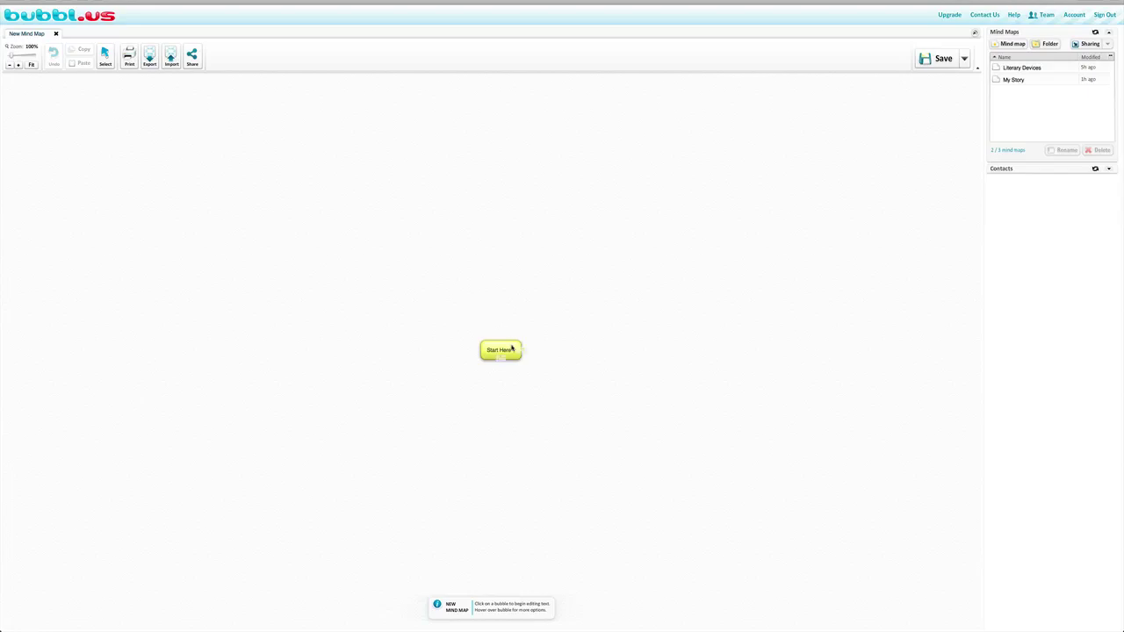
{"action": "mouse_move", "coordinate": [512, 348]}
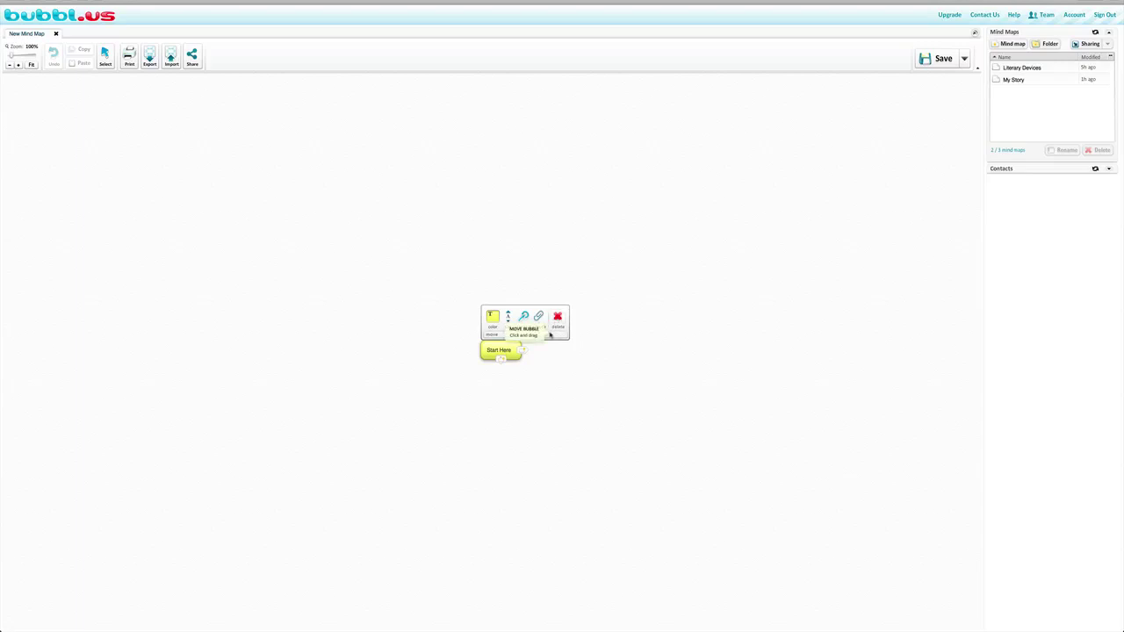
Replace the central bubble's Start Here text with TITLE
{"action": "left_click", "coordinate": [510, 350]}
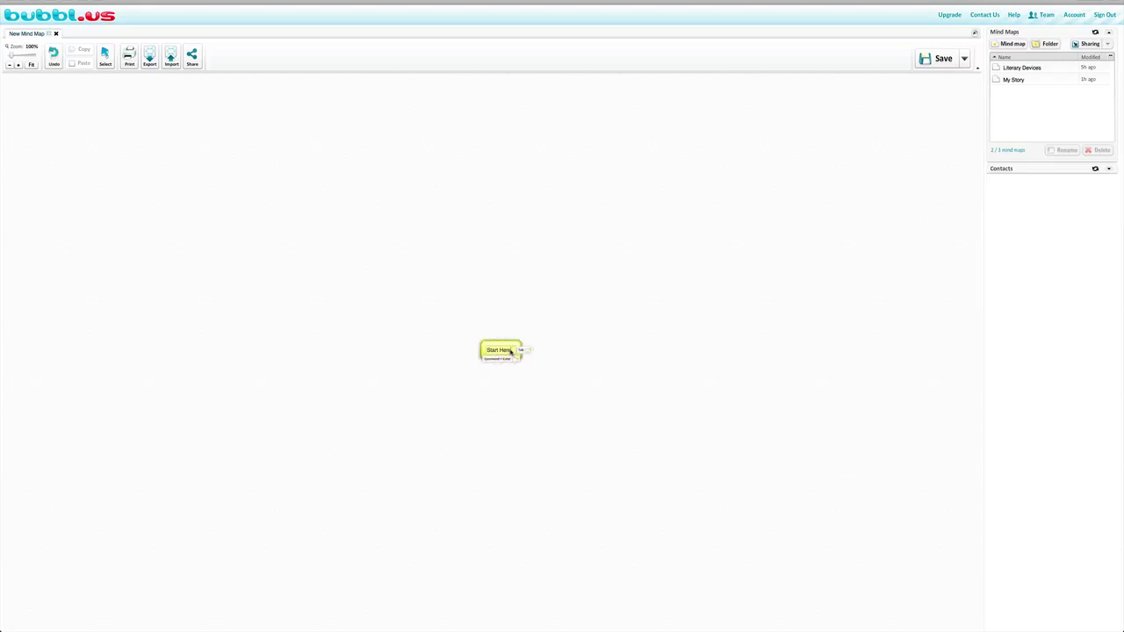
{"action": "key", "text": "BackSpace"}
{"action": "key", "text": "BackSpace"}
{"action": "key", "text": "BackSpace"}
{"action": "key", "text": "BackSpace"}
{"action": "key", "text": "BackSpace"}
{"action": "key", "text": "BackSpace"}
{"action": "key", "text": "BackSpace"}
{"action": "key", "text": "BackSpace"}
{"action": "key", "text": "BackSpace"}
{"action": "key", "text": "BackSpace"}
{"action": "type", "text": "TITLE"}
{"action": "left_click", "coordinate": [510, 334]}
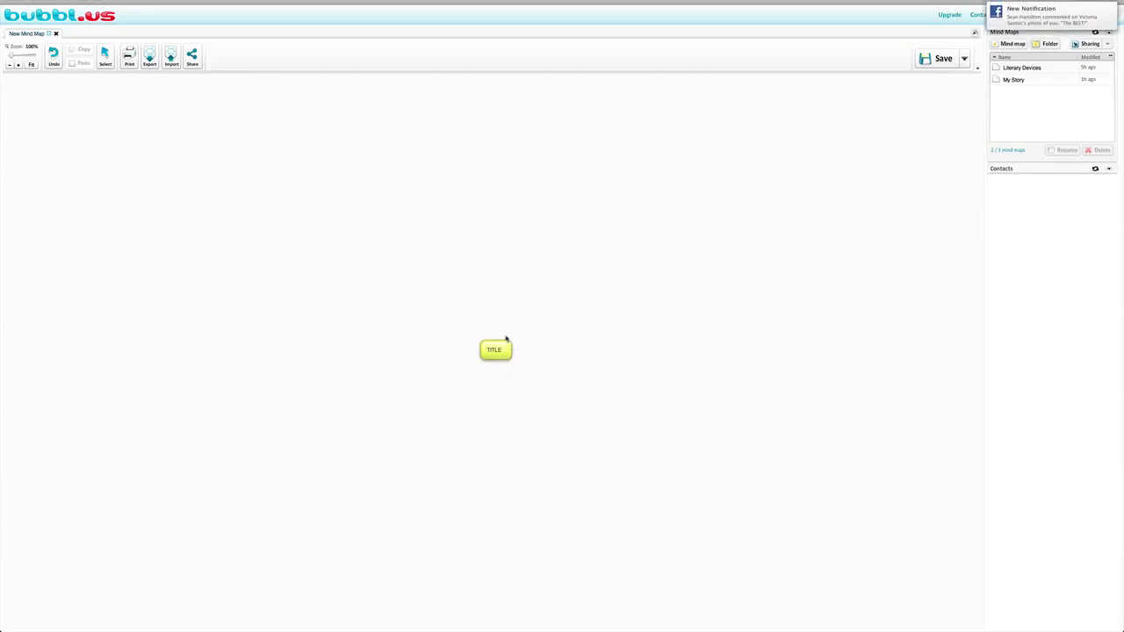
Colour the TITLE bubble dark red and enlarge it
{"action": "mouse_move", "coordinate": [482, 351]}
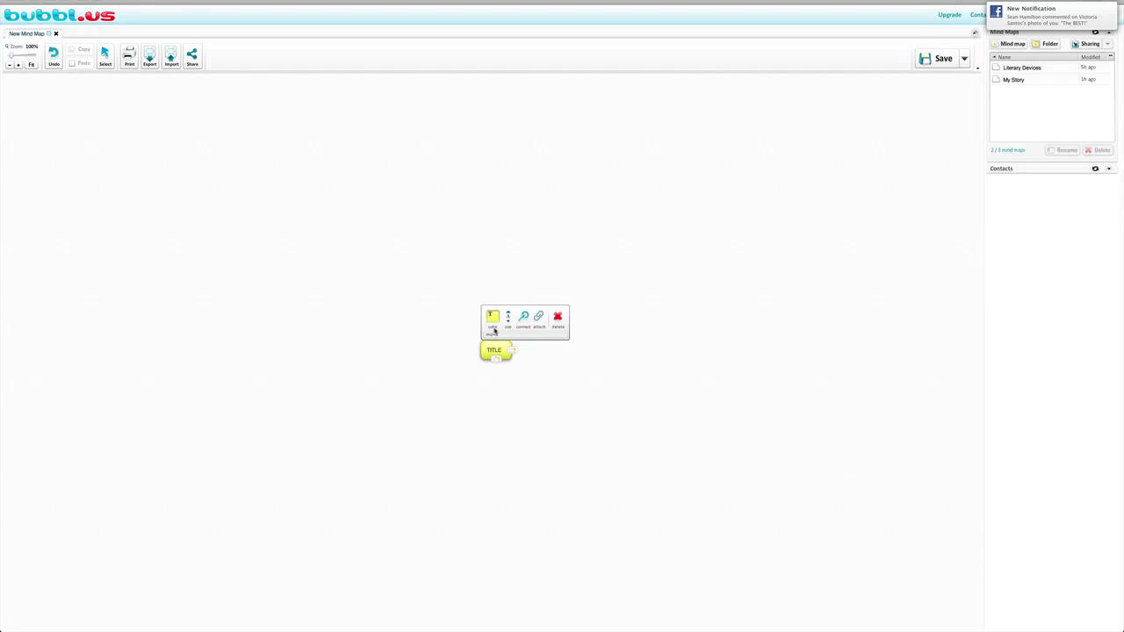
{"action": "left_click", "coordinate": [492, 318]}
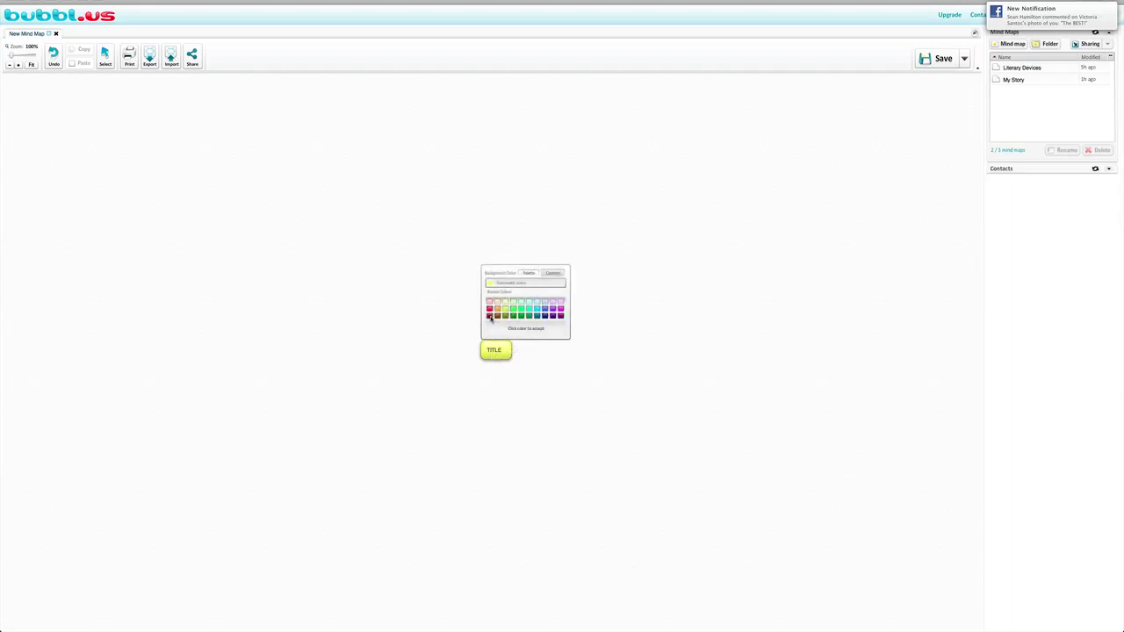
{"action": "left_click", "coordinate": [490, 316]}
{"action": "mouse_move", "coordinate": [503, 333]}
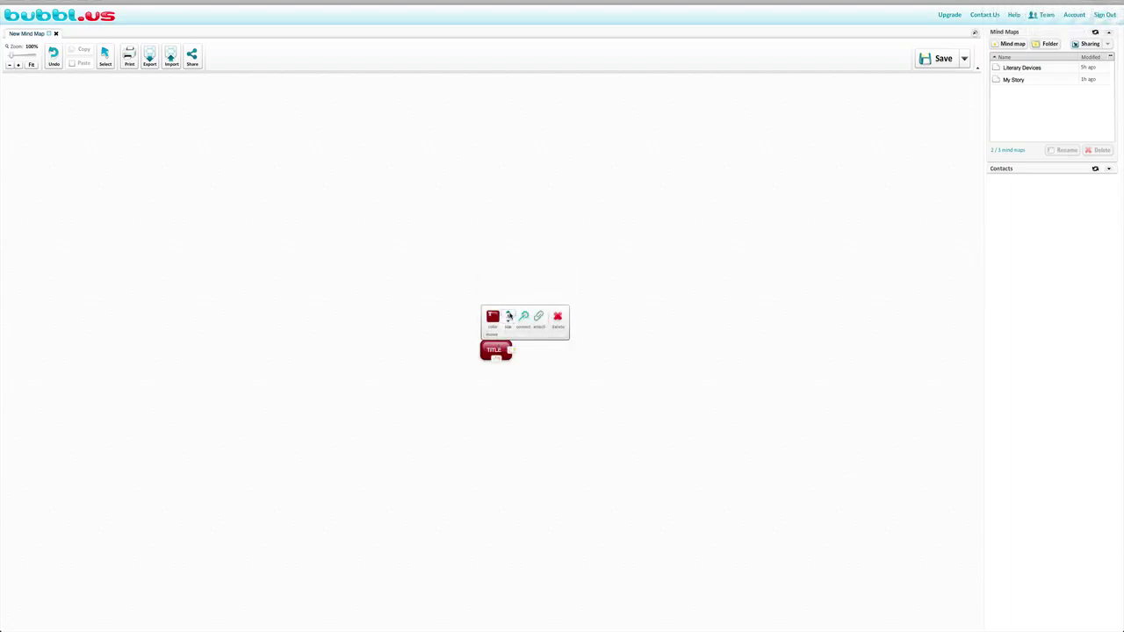
{"action": "left_click_drag", "start_coordinate": [509, 318], "coordinate": [509, 315]}
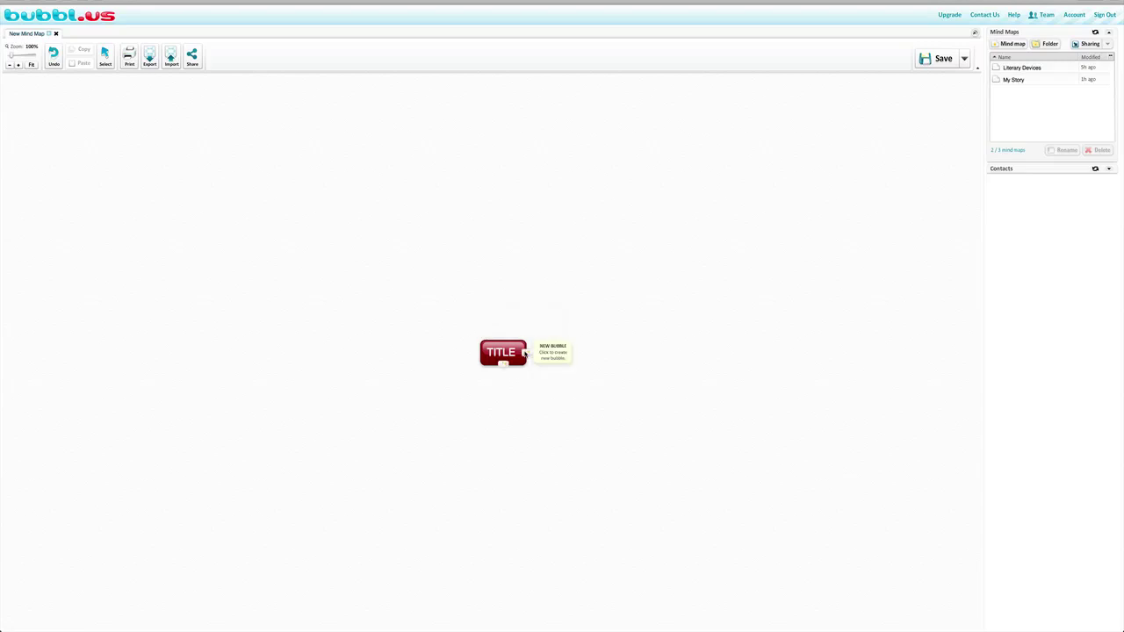
Add a TOPIC bubble up-right of TITLE with a child 'Description of the topic being used'
{"action": "left_click", "coordinate": [524, 352]}
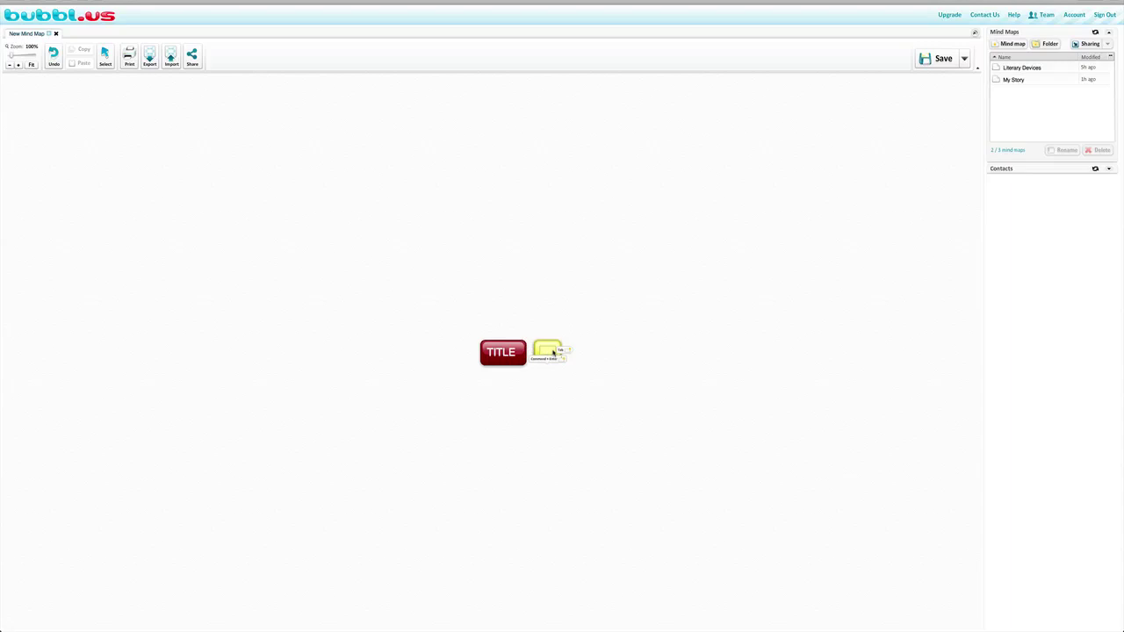
{"action": "type", "text": "TOPIC"}
{"action": "left_click_drag", "start_coordinate": [562, 346], "coordinate": [857, 190]}
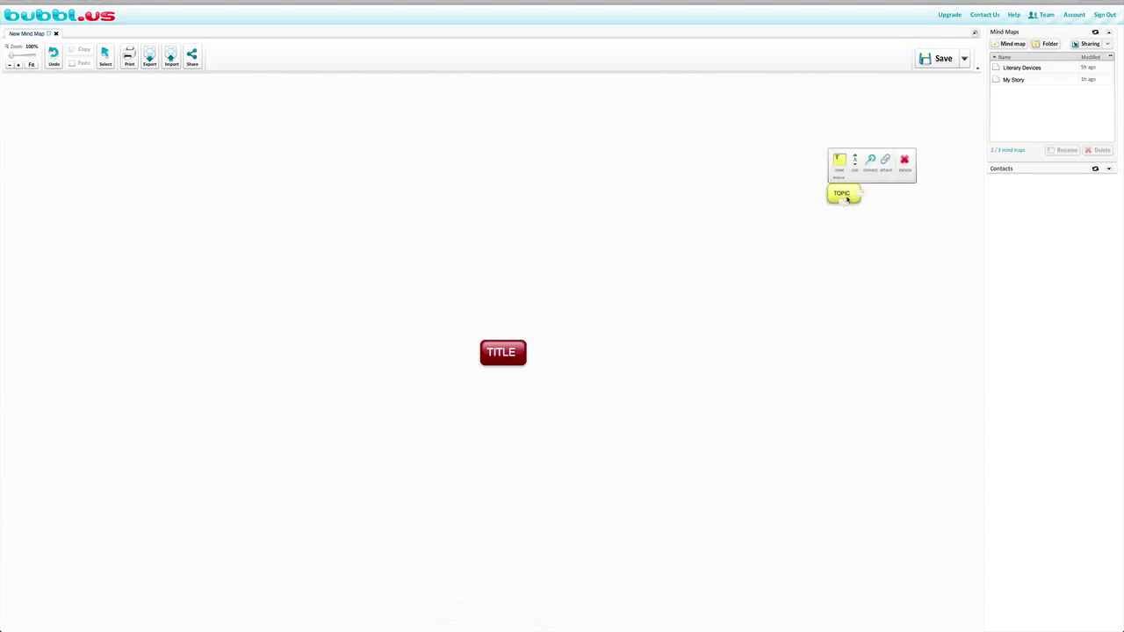
{"action": "key", "text": "Tab"}
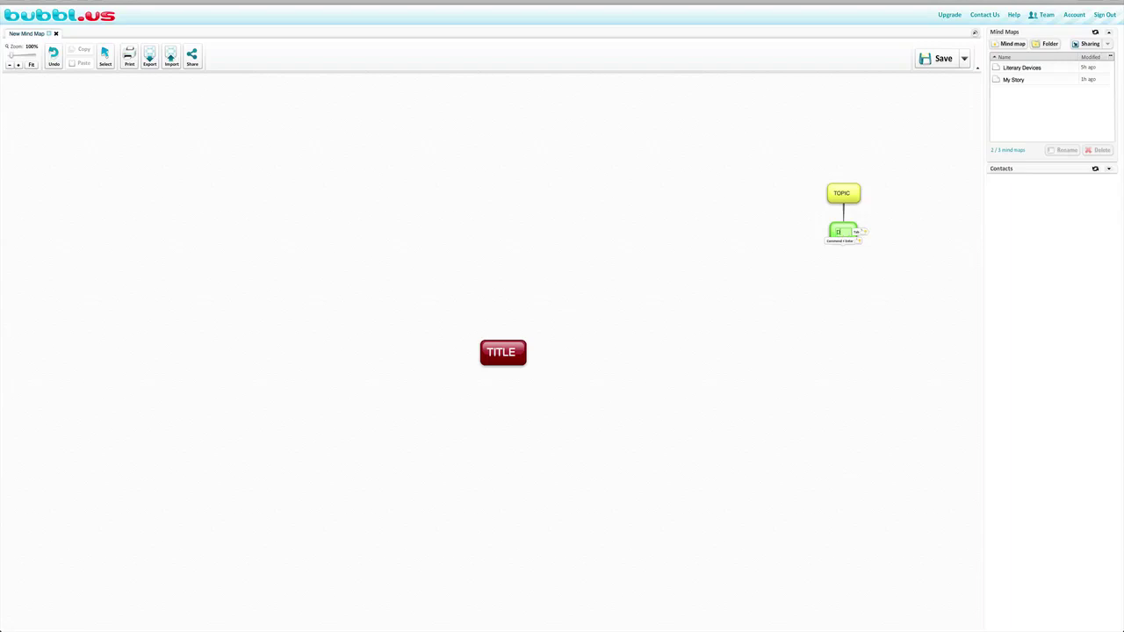
{"action": "type", "text": "scription of the topic being used"}
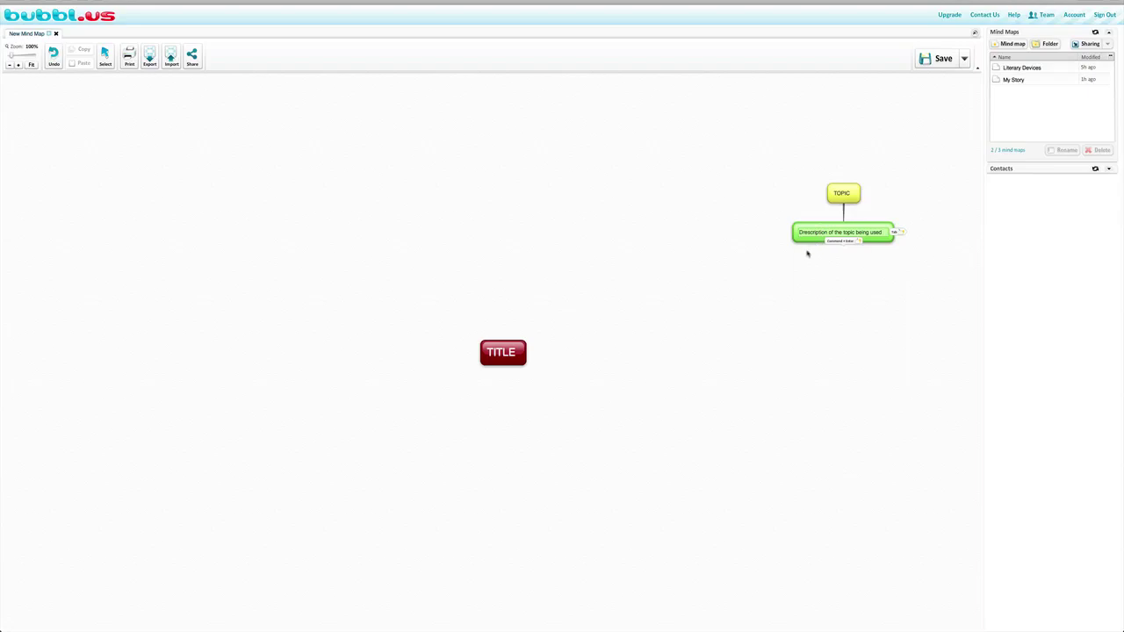
Add Paragraph 1 and Paragraph 2 child bubbles under TITLE
{"action": "left_click", "coordinate": [807, 253]}
{"action": "mouse_move", "coordinate": [505, 358]}
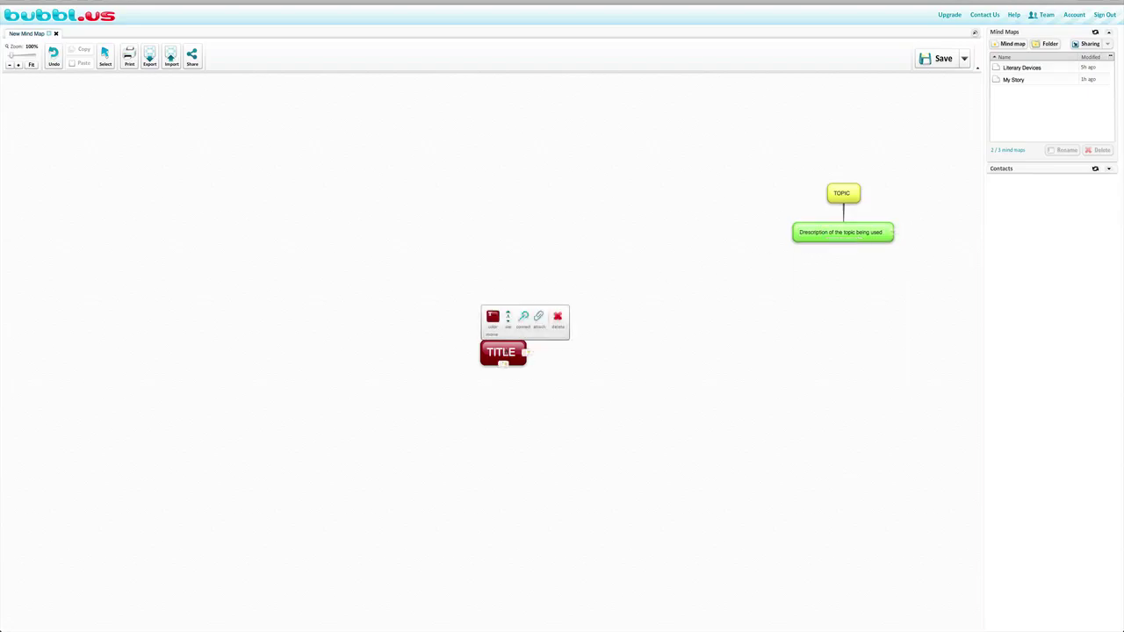
{"action": "left_click", "coordinate": [505, 366]}
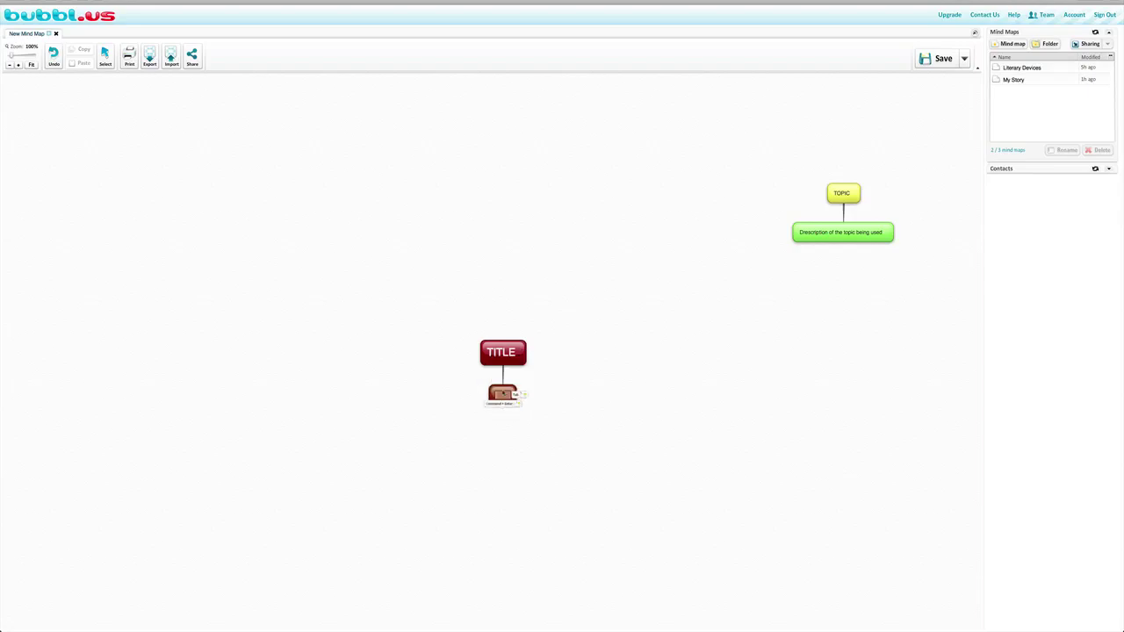
{"action": "type", "text": "H"}
{"action": "type", "text": "aragraph 1"}
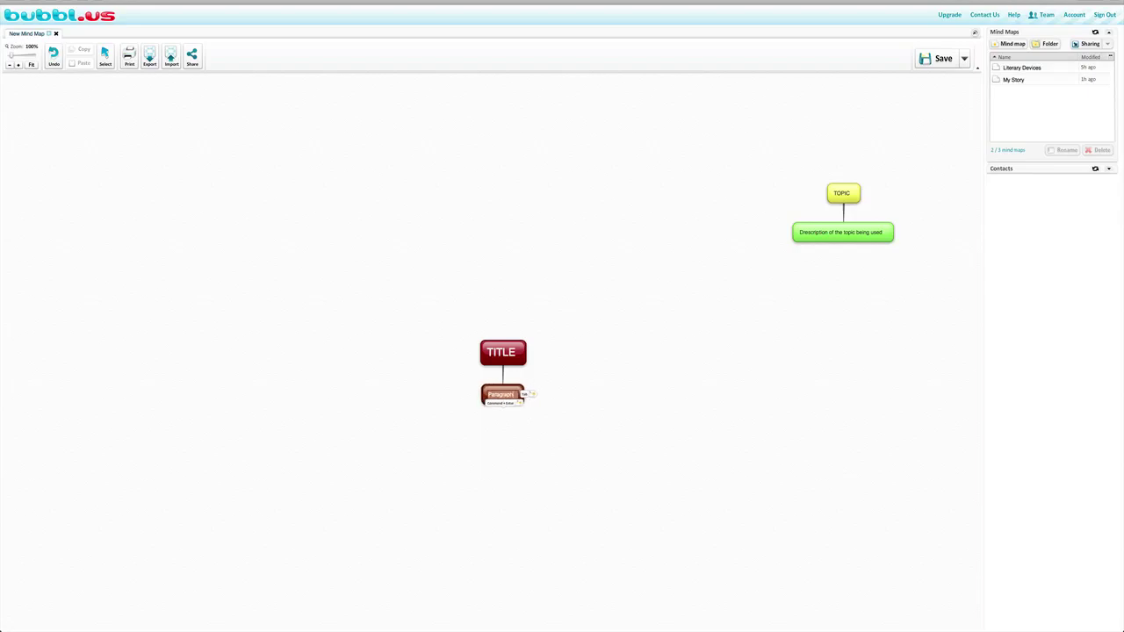
{"action": "left_click", "coordinate": [542, 411]}
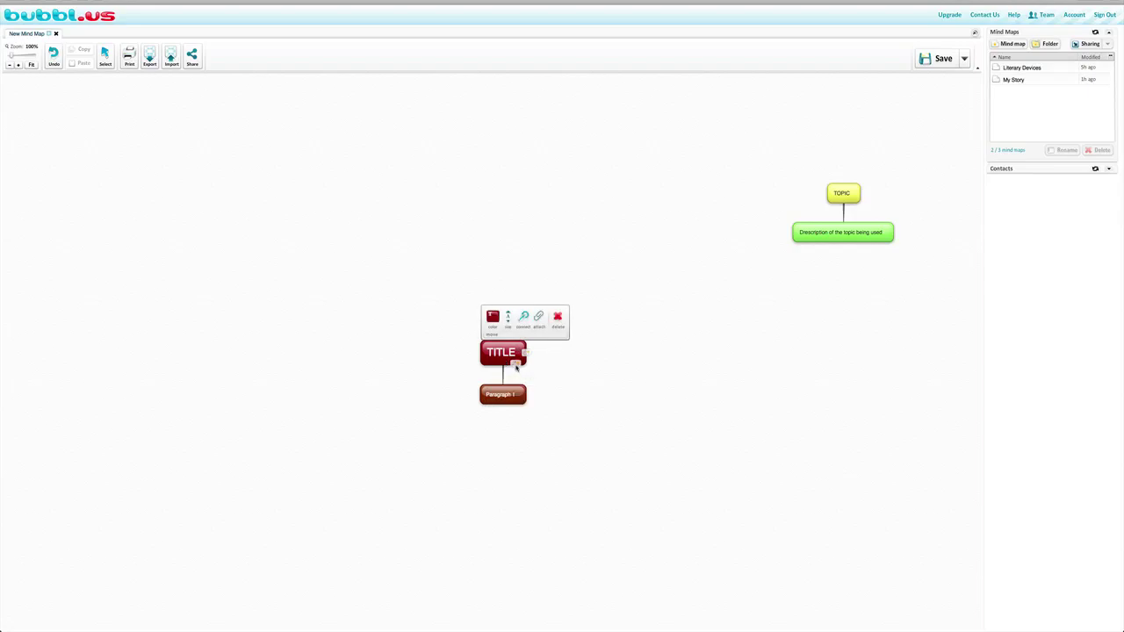
{"action": "left_click", "coordinate": [515, 364]}
{"action": "type", "text": "Pa"}
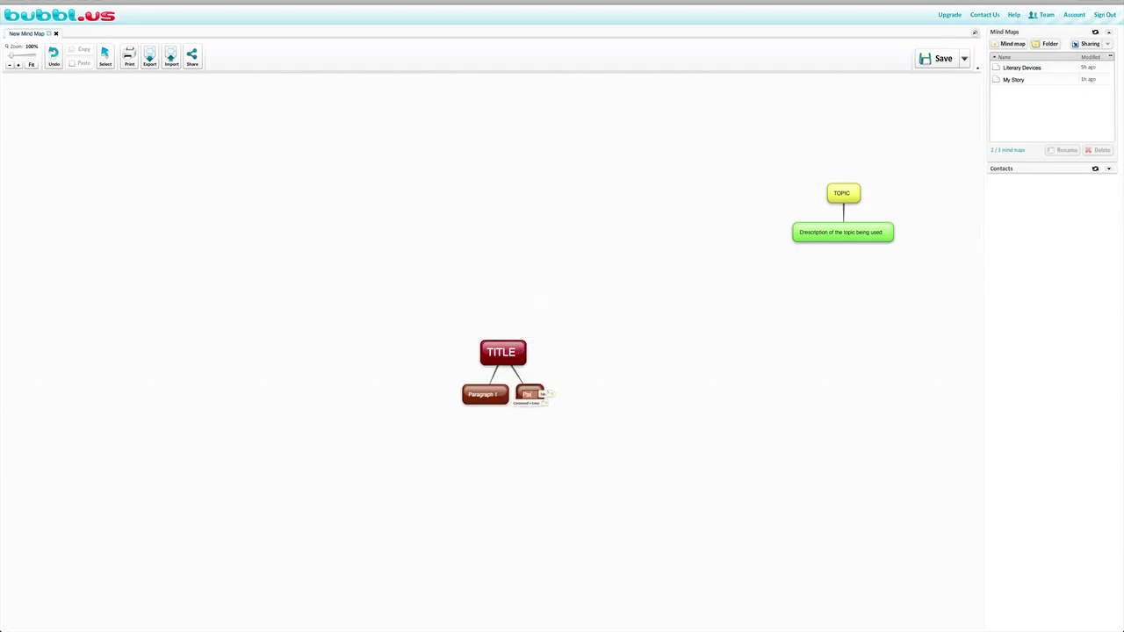
{"action": "type", "text": "ragraph"}
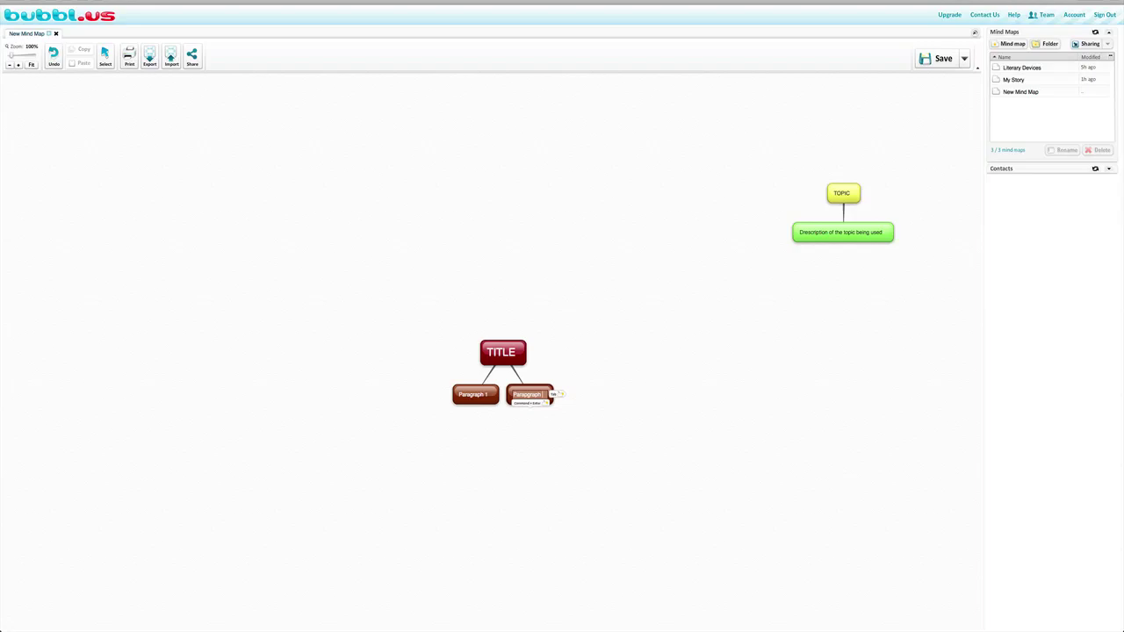
{"action": "type", "text": " 2"}
{"action": "key", "text": "BackSpace"}
{"action": "key", "text": "BackSpace"}
{"action": "key", "text": "BackSpace"}
{"action": "key", "text": "BackSpace"}
{"action": "key", "text": "BackSpace"}
{"action": "key", "text": "BackSpace"}
{"action": "key", "text": "BackSpace"}
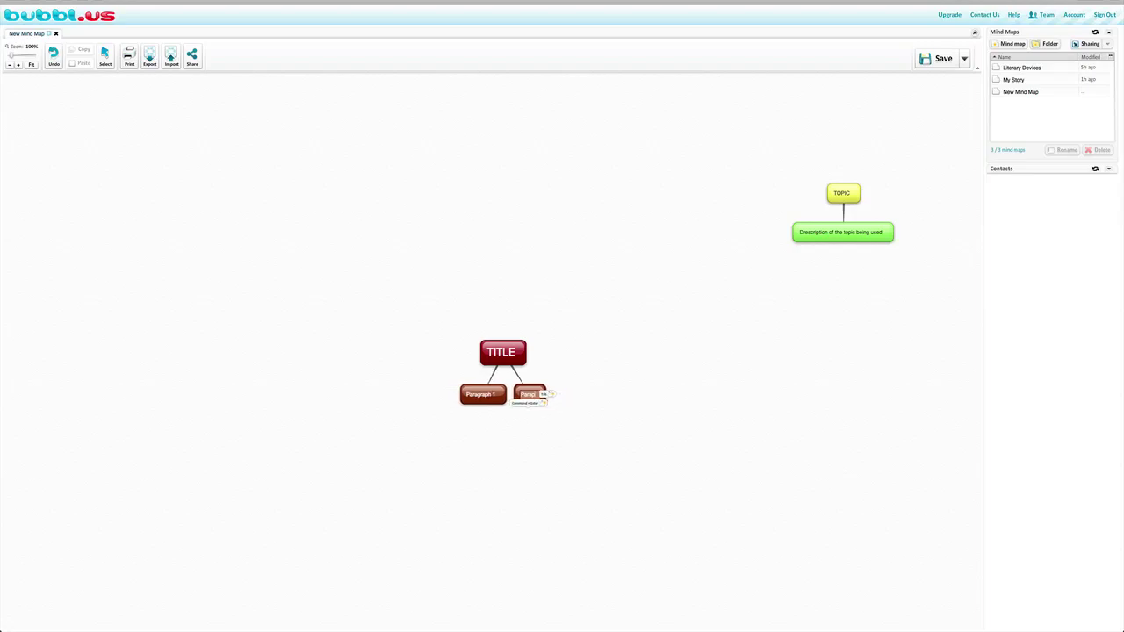
{"action": "type", "text": "graph 1"}
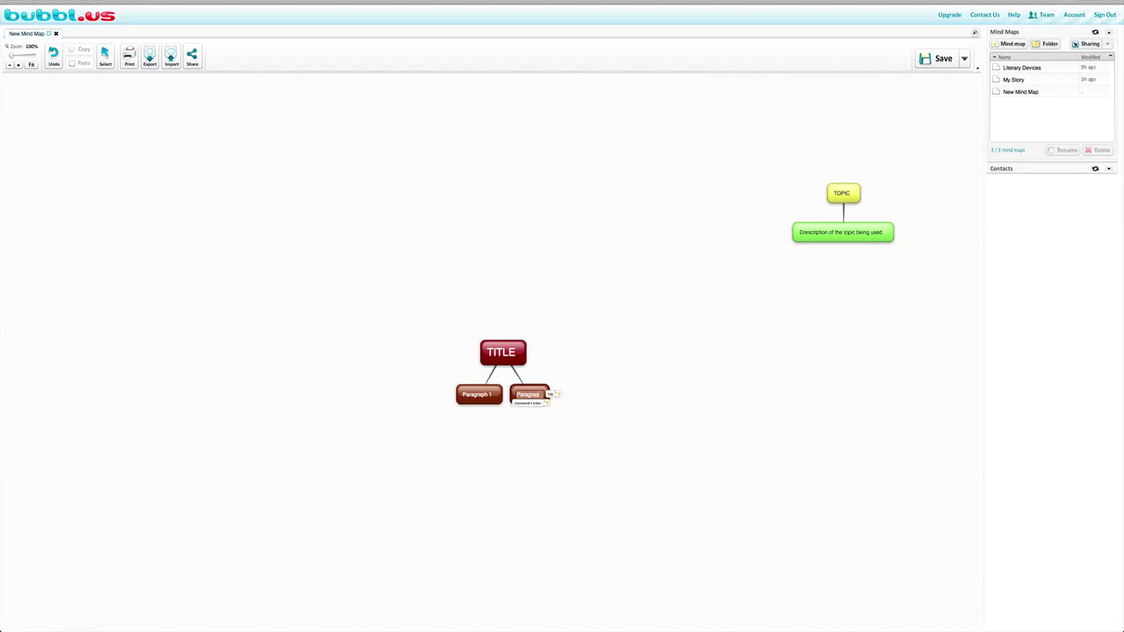
{"action": "type", "text": "2"}
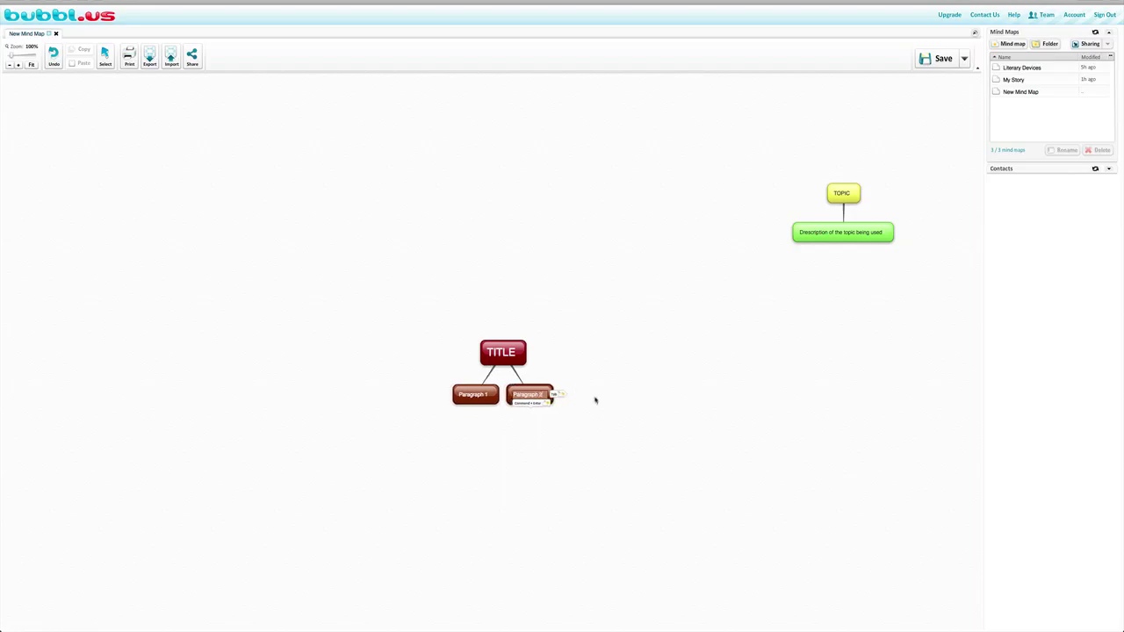
{"action": "left_click", "coordinate": [596, 402]}
Add P3, P4 and P5 child bubbles under TITLE
{"action": "left_click", "coordinate": [514, 363]}
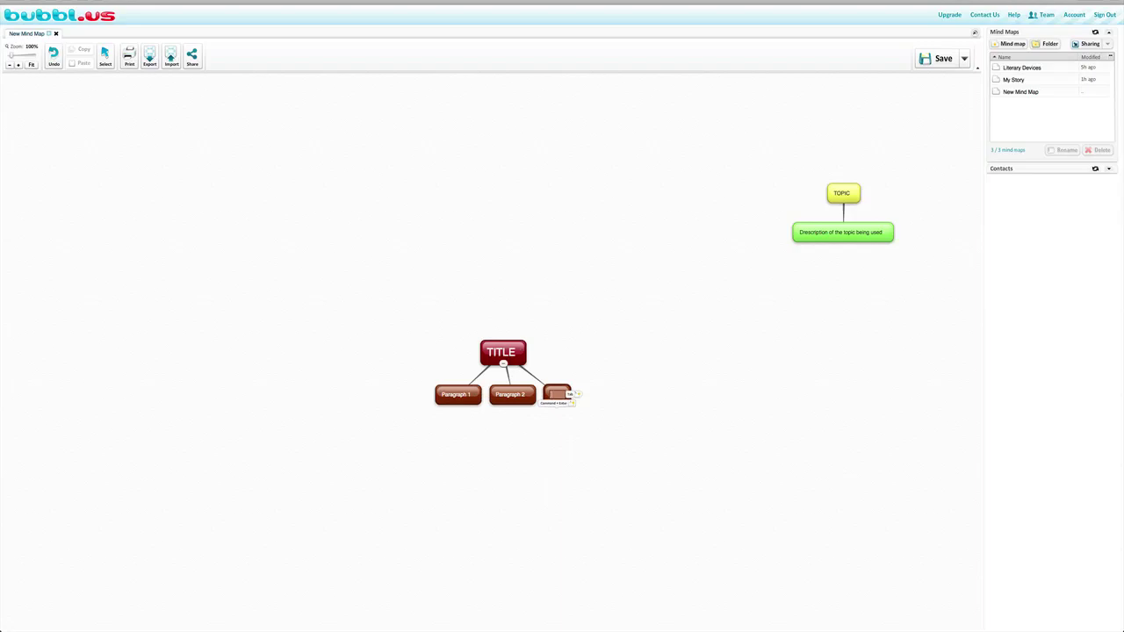
{"action": "left_click", "coordinate": [548, 361]}
{"action": "left_click", "coordinate": [509, 361]}
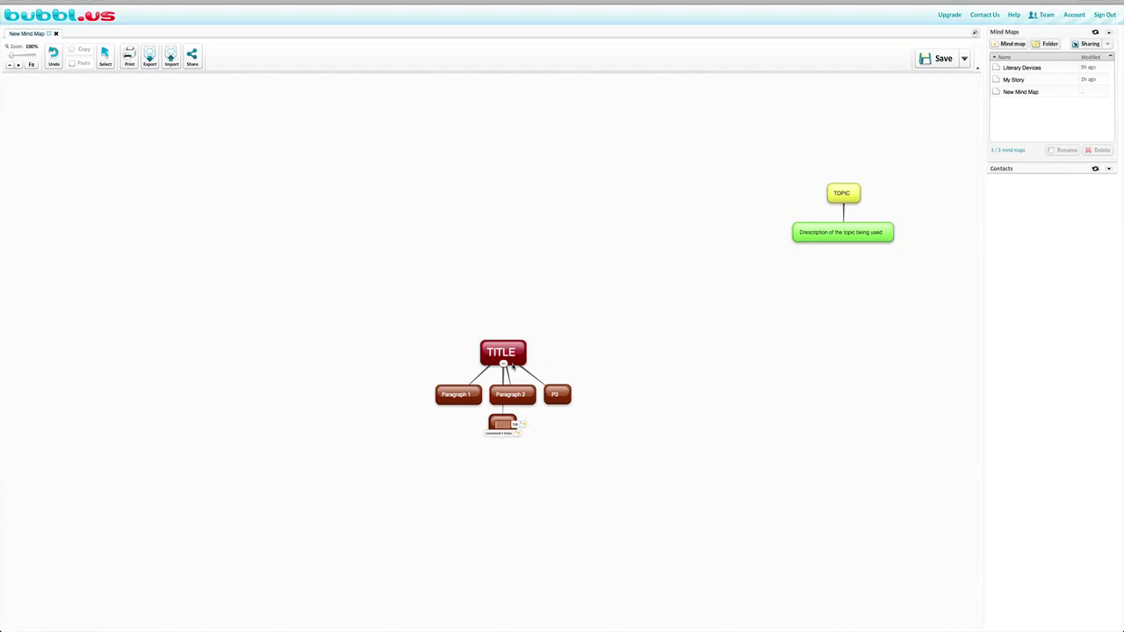
{"action": "type", "text": "P"}
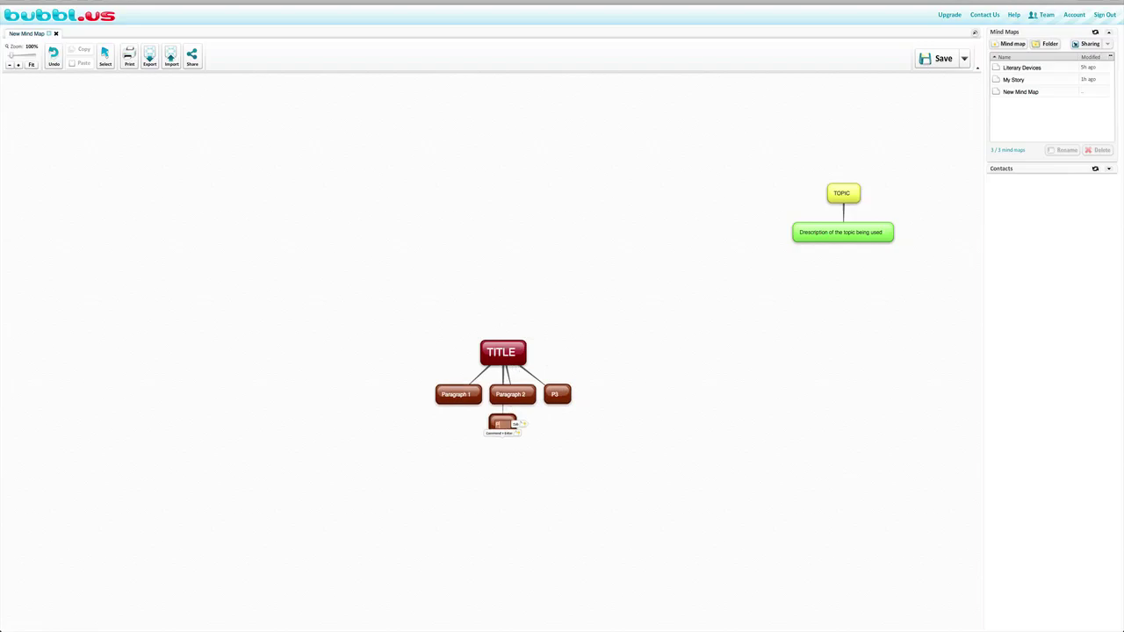
{"action": "type", "text": "4"}
{"action": "left_click", "coordinate": [527, 451]}
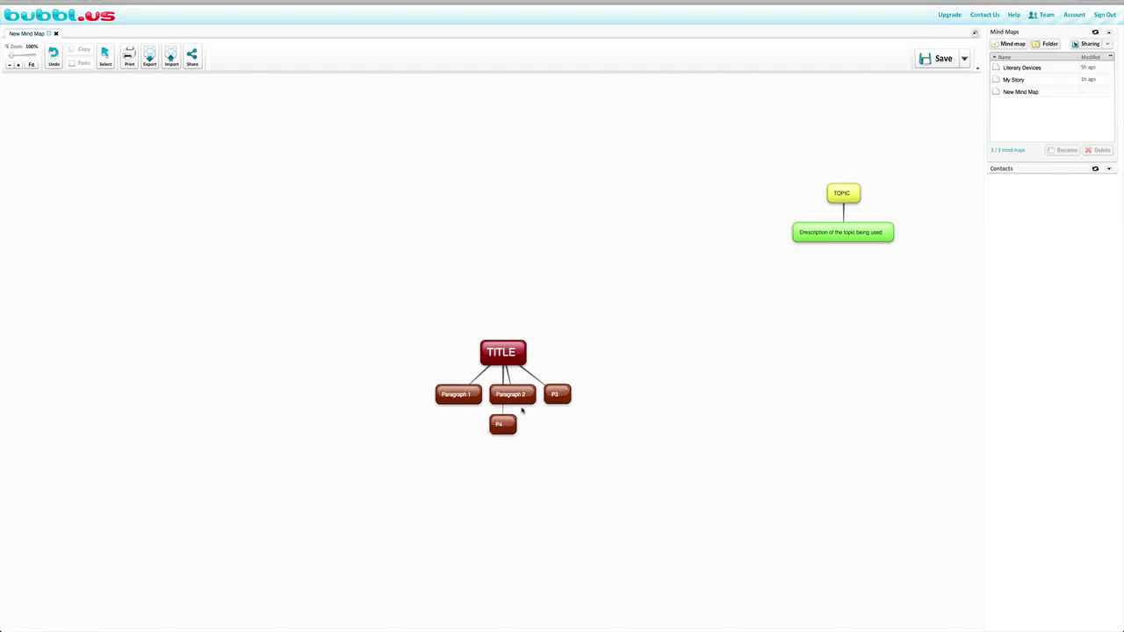
{"action": "mouse_move", "coordinate": [514, 362]}
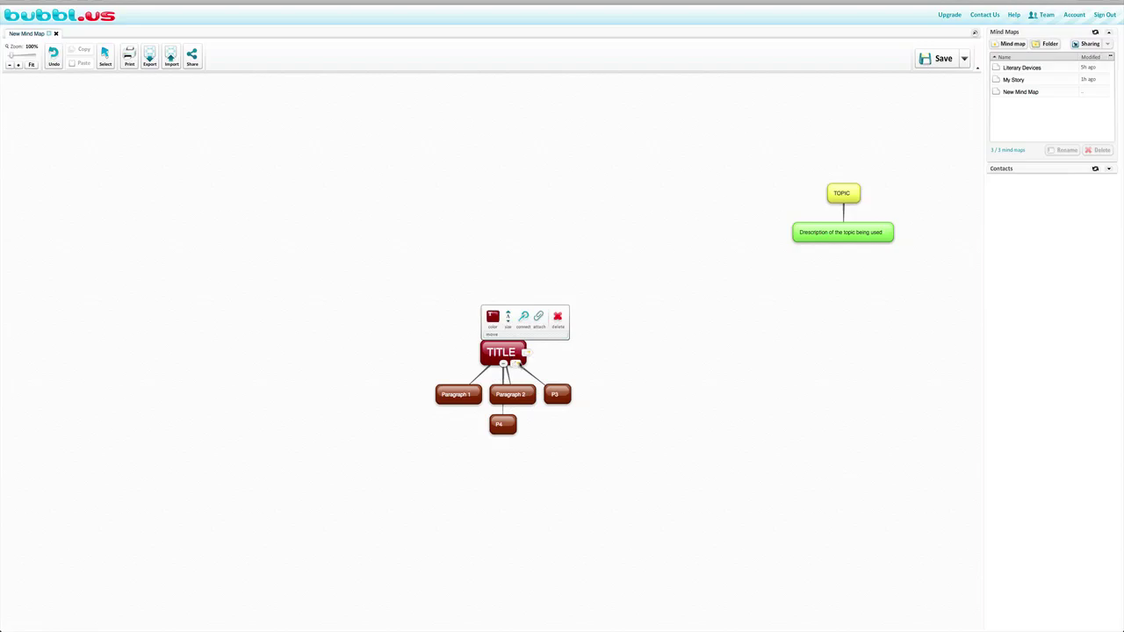
{"action": "left_click", "coordinate": [517, 365]}
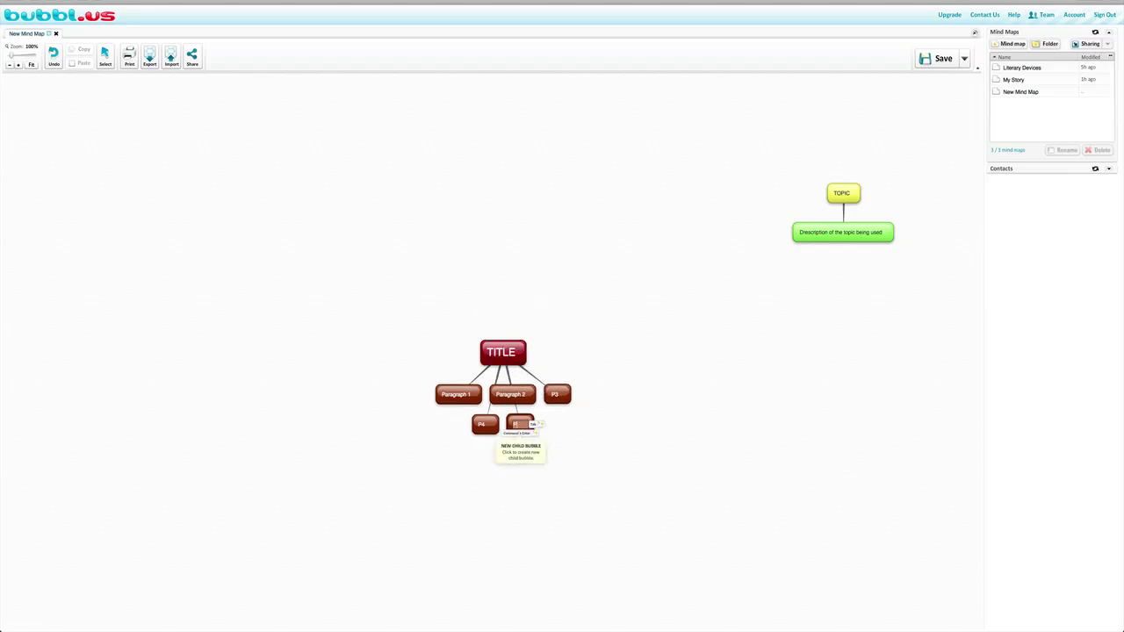
{"action": "type", "text": "P5"}
{"action": "left_click", "coordinate": [564, 443]}
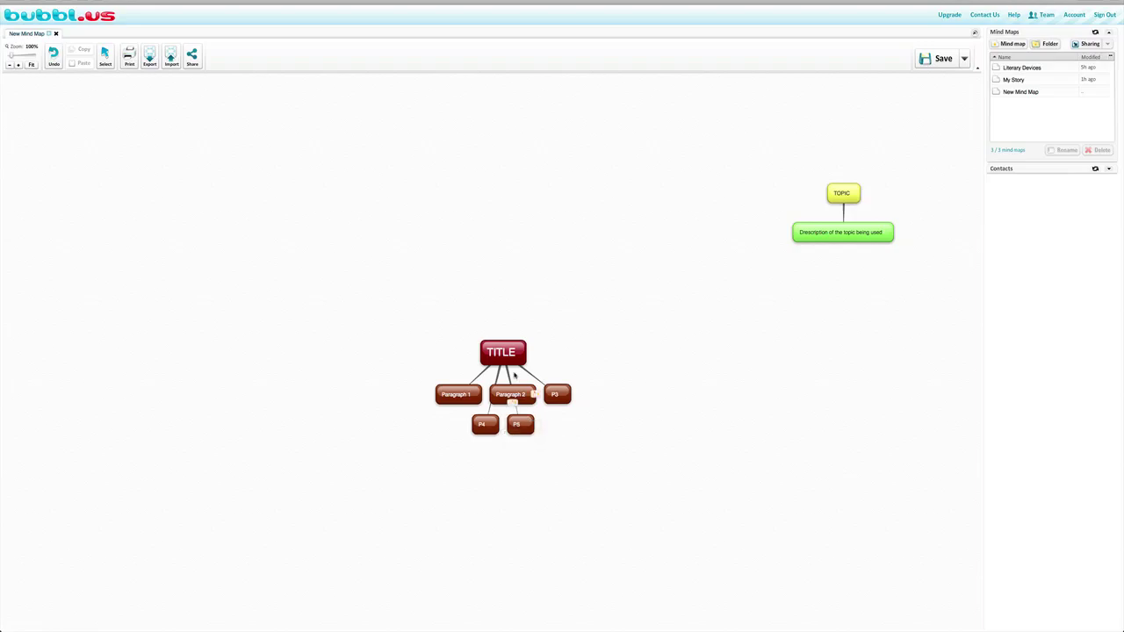
{"action": "mouse_move", "coordinate": [511, 367]}
Move Paragraph 1 up-left, Paragraph 2 down-left, P3 lower and P5 above TITLE
{"action": "mouse_move", "coordinate": [466, 396]}
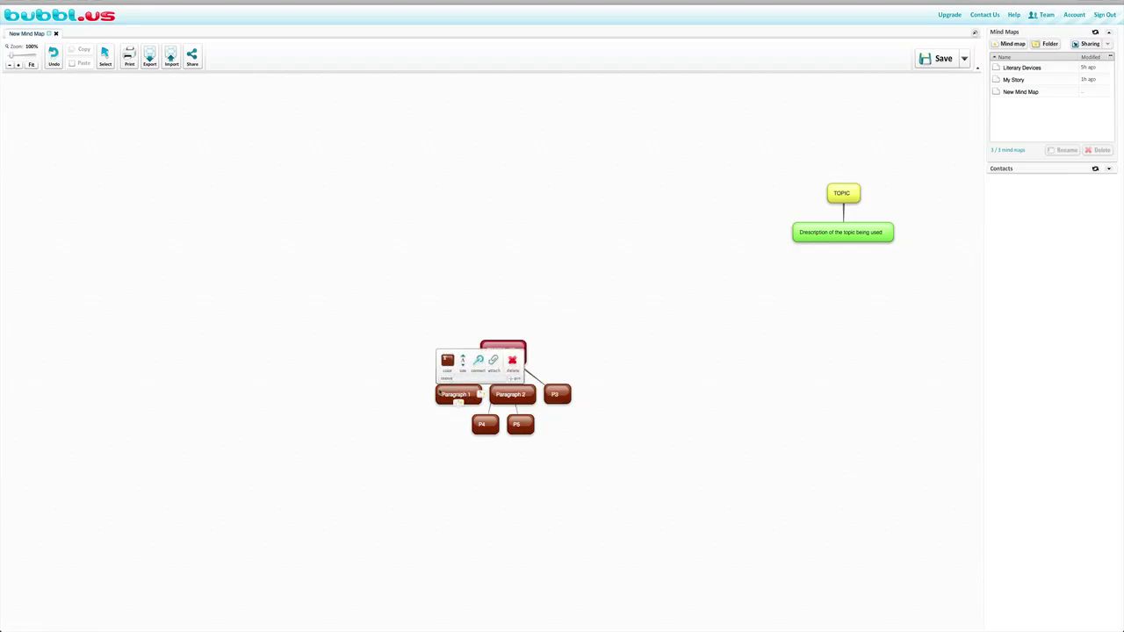
{"action": "left_click_drag", "start_coordinate": [439, 395], "coordinate": [334, 304]}
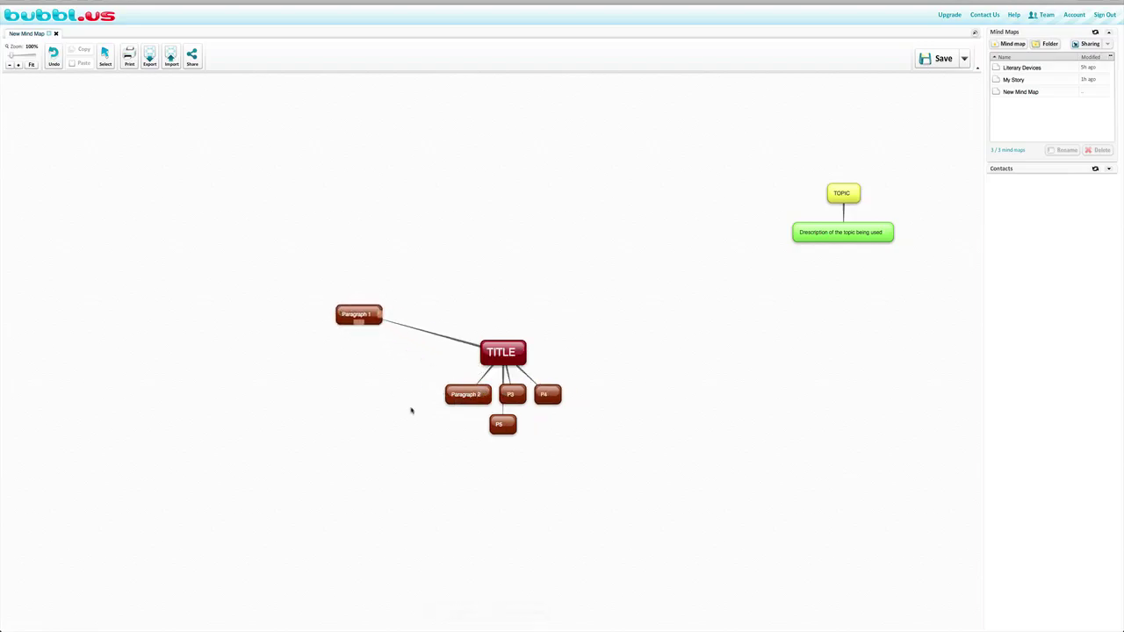
{"action": "left_click_drag", "start_coordinate": [453, 399], "coordinate": [387, 431]}
{"action": "mouse_move", "coordinate": [467, 397]}
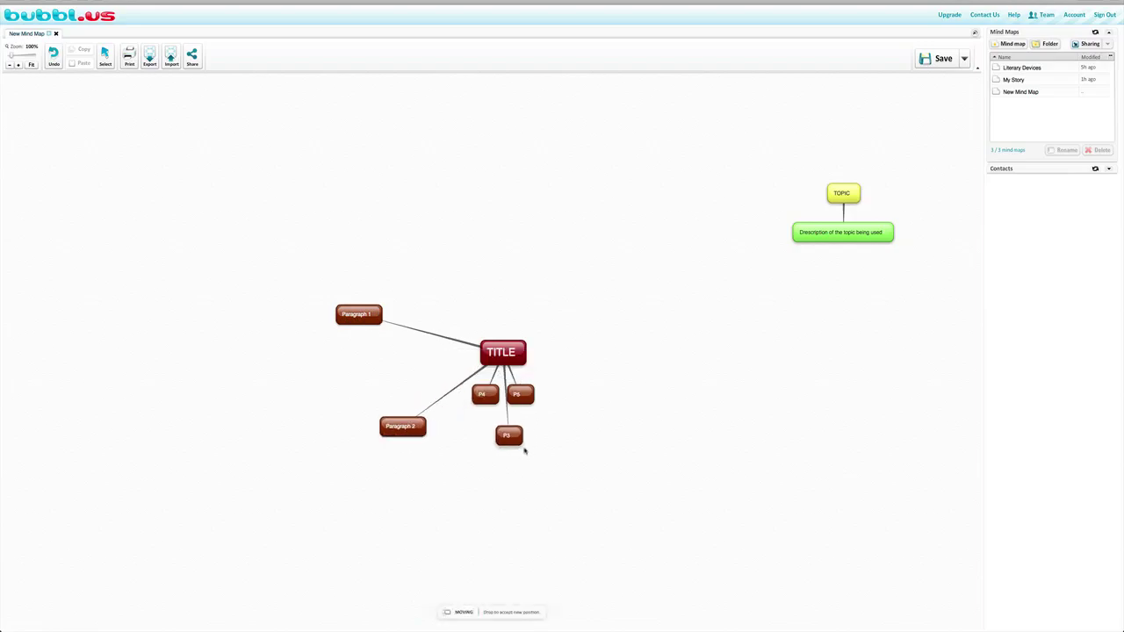
{"action": "left_click_drag", "start_coordinate": [524, 450], "coordinate": [534, 467]}
{"action": "mouse_move", "coordinate": [484, 399]}
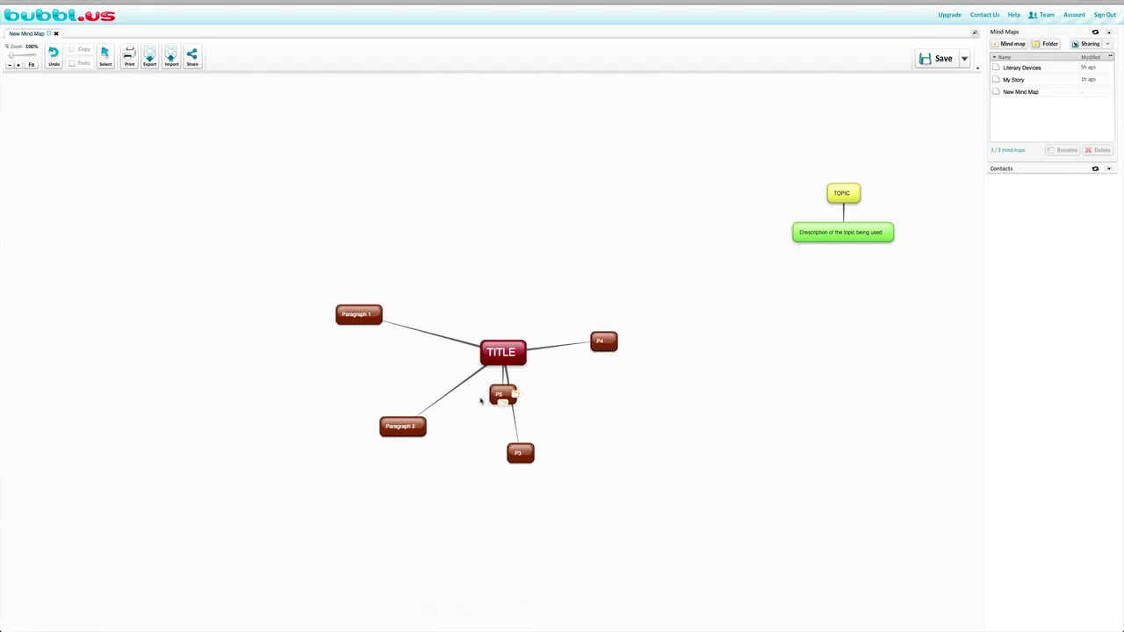
{"action": "left_click_drag", "start_coordinate": [496, 401], "coordinate": [506, 263]}
{"action": "mouse_move", "coordinate": [406, 429]}
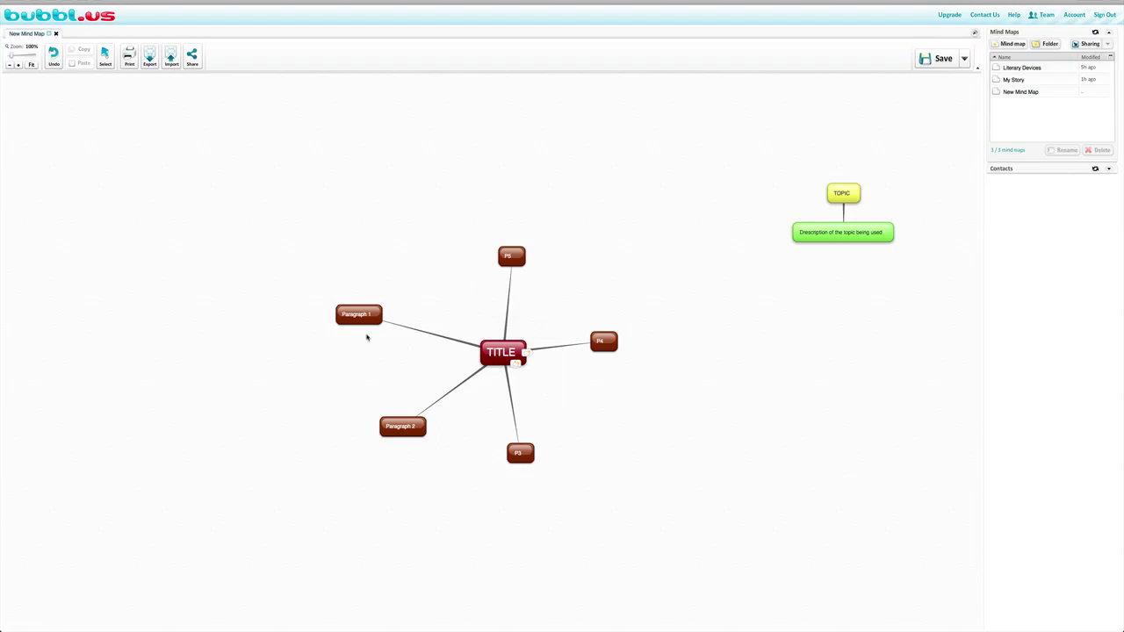
Add a Main idea child to Paragraph 1, placed to its left
{"action": "mouse_move", "coordinate": [343, 324]}
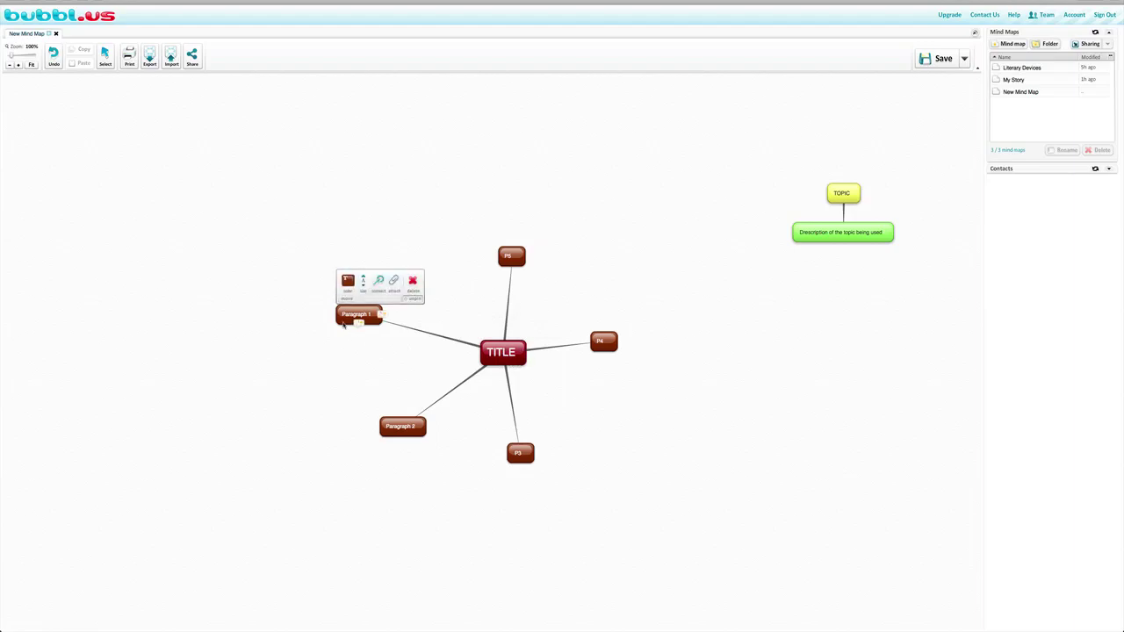
{"action": "left_click", "coordinate": [344, 324]}
{"action": "left_click", "coordinate": [331, 332]}
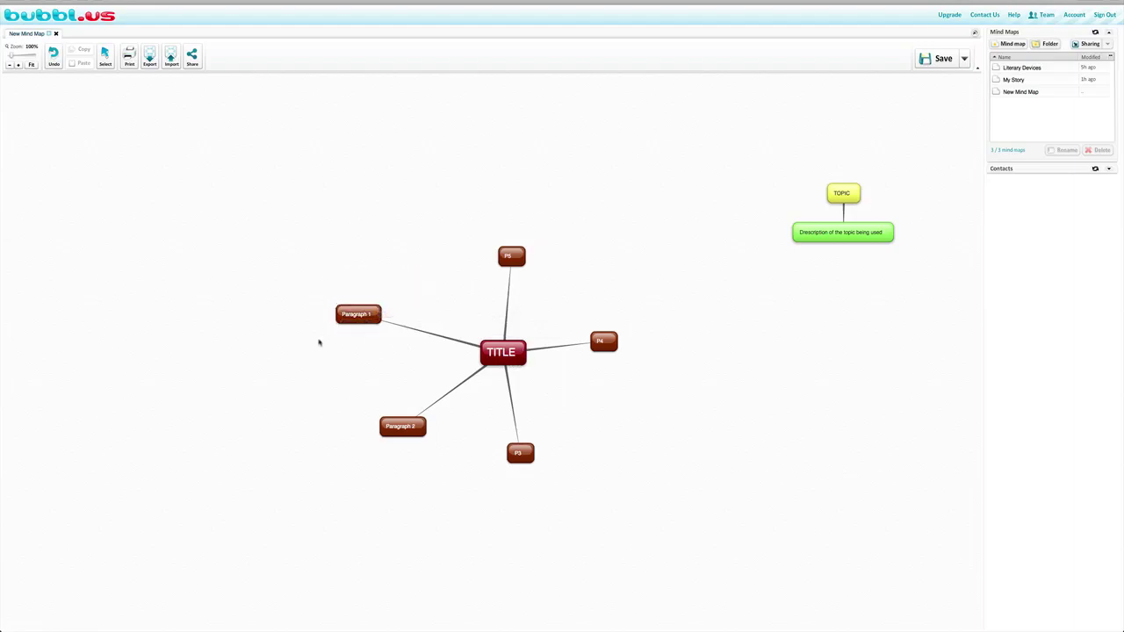
{"action": "left_click", "coordinate": [357, 323]}
{"action": "type", "text": "Main idea"}
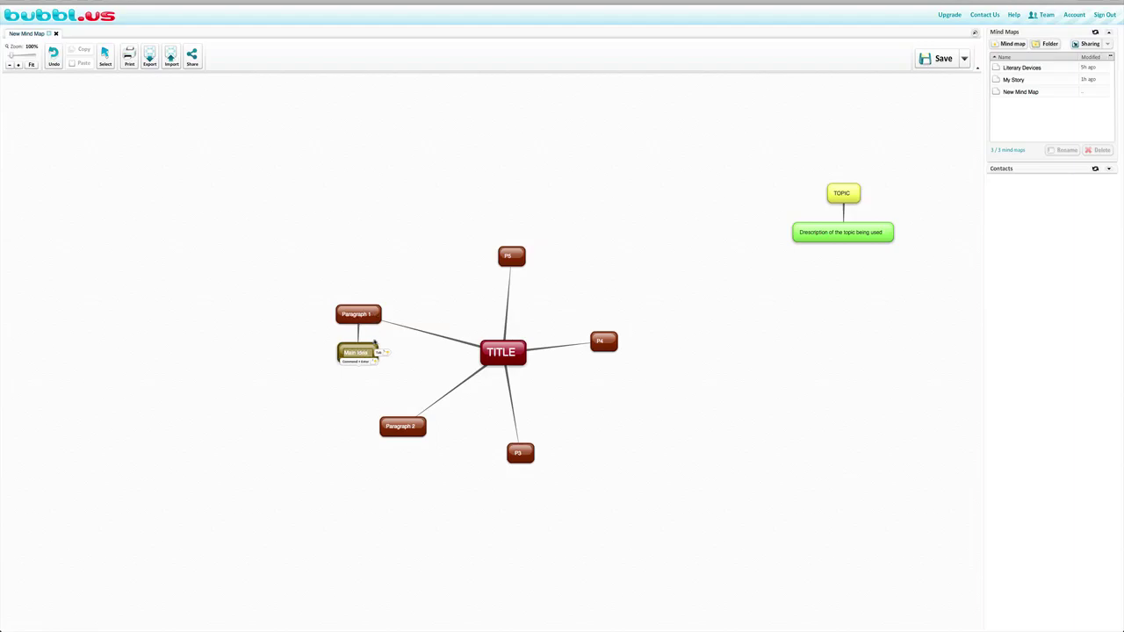
{"action": "left_click_drag", "start_coordinate": [351, 355], "coordinate": [270, 346]}
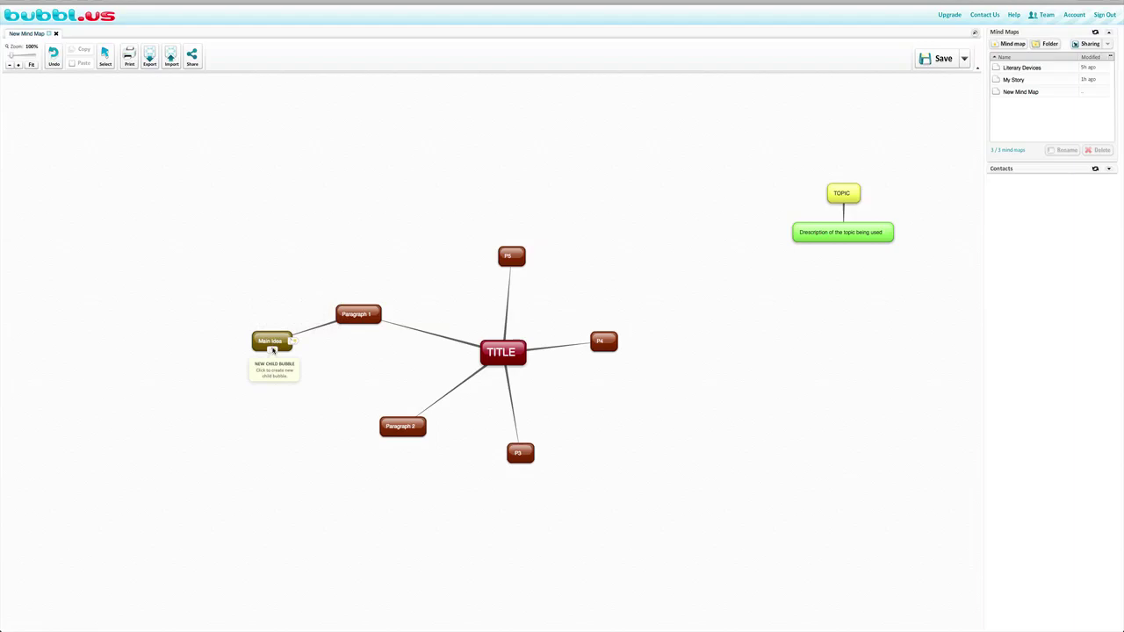
Add a multi-line 'Supporting details:' child under Main idea listing (Farm), moved further left
{"action": "left_click", "coordinate": [272, 350]}
{"action": "type", "text": "Supporting details:"}
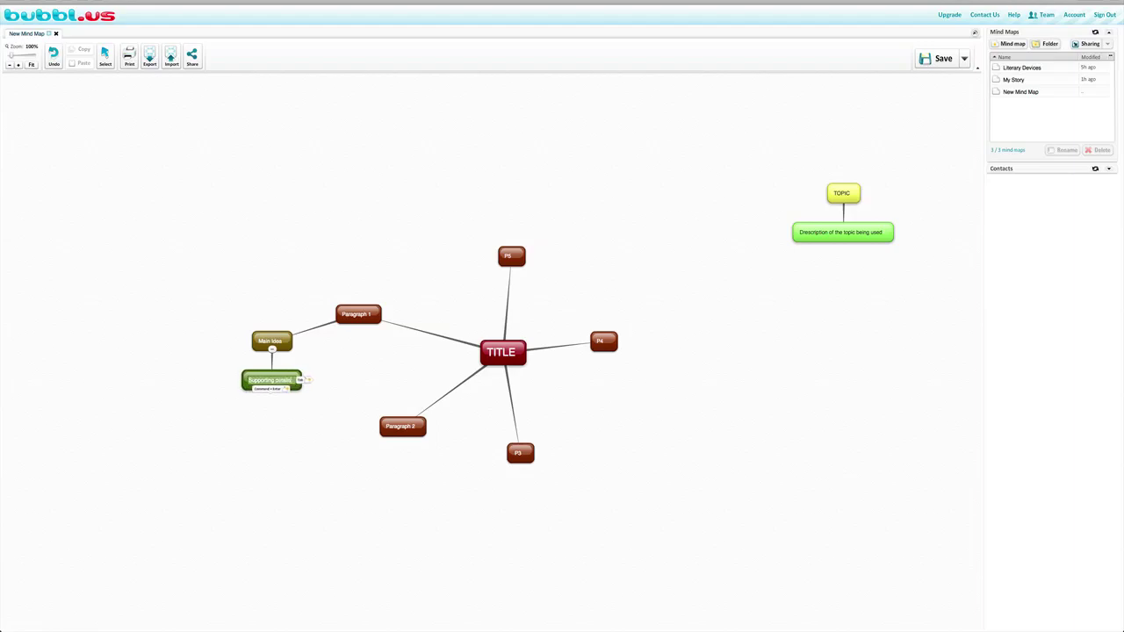
{"action": "key", "text": "Return"}
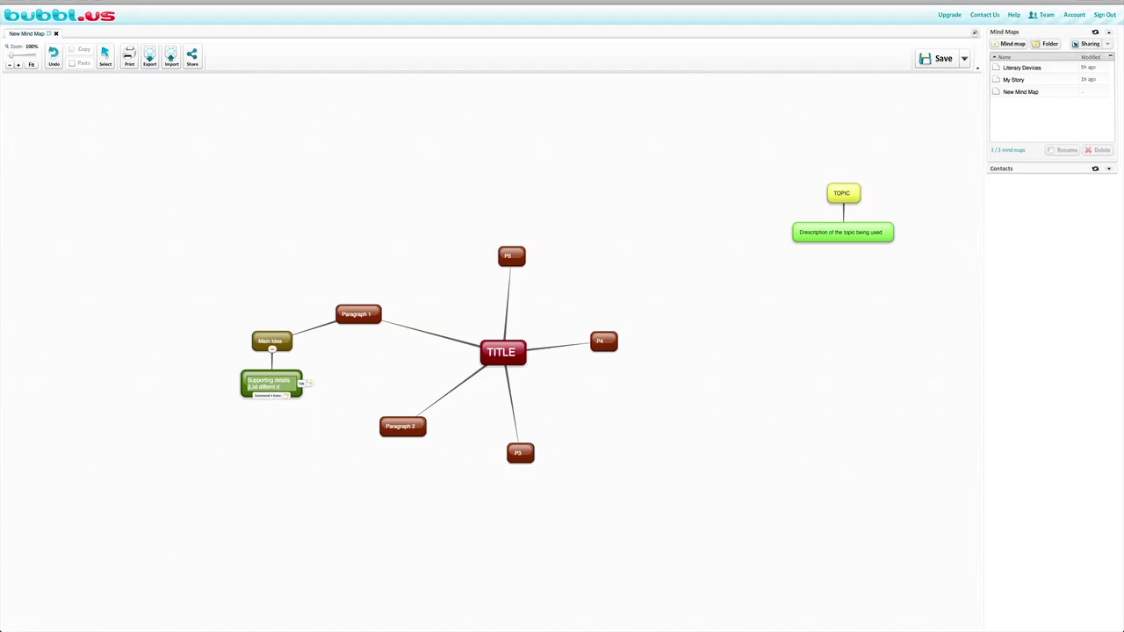
{"action": "type", "text": "il to talk about)"}
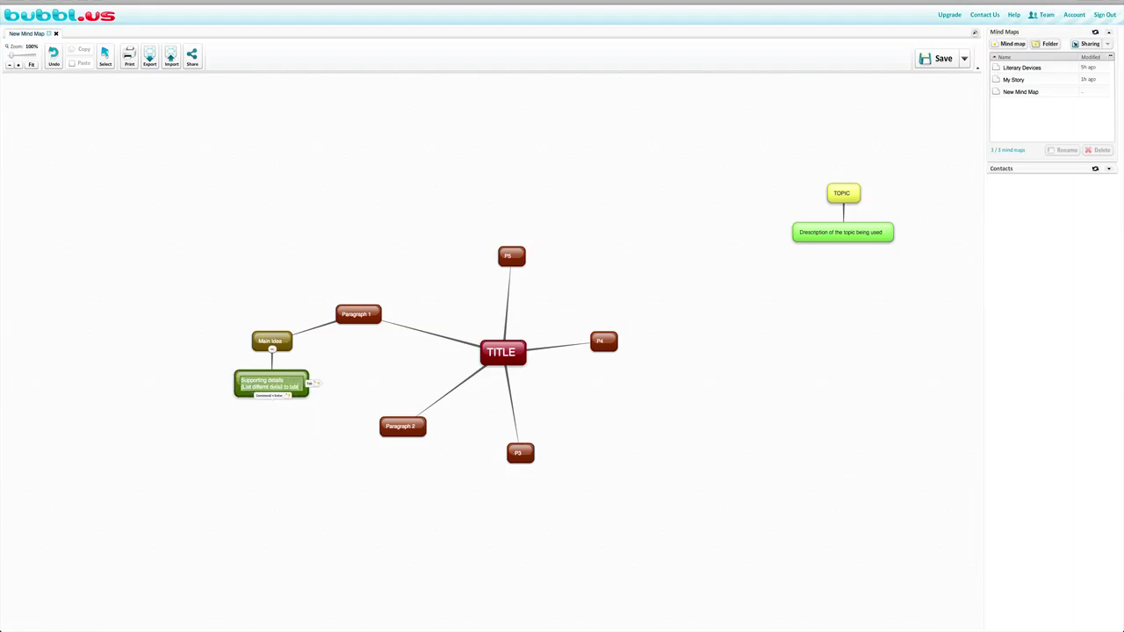
{"action": "type", "text": " in"}
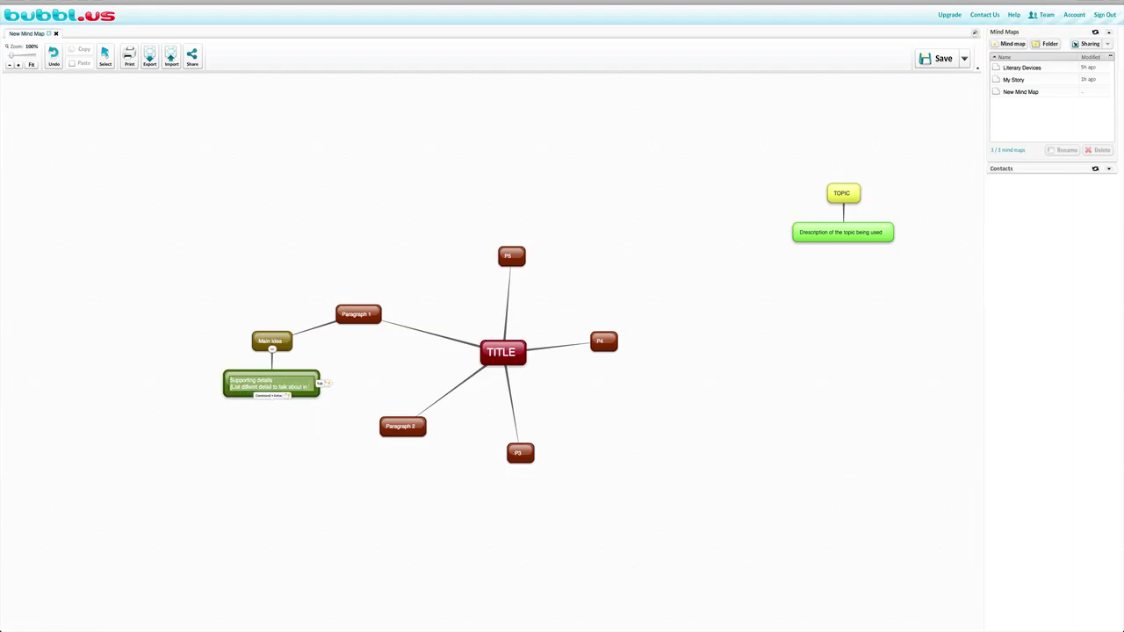
{"action": "type", "text": " the essay"}
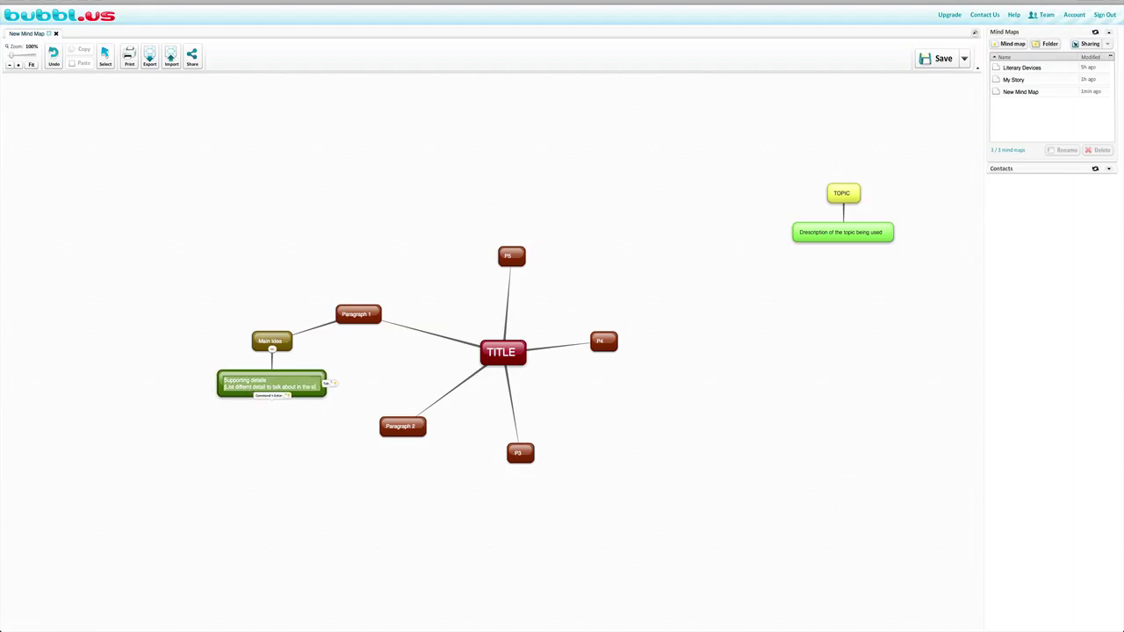
{"action": "key", "text": "Return"}
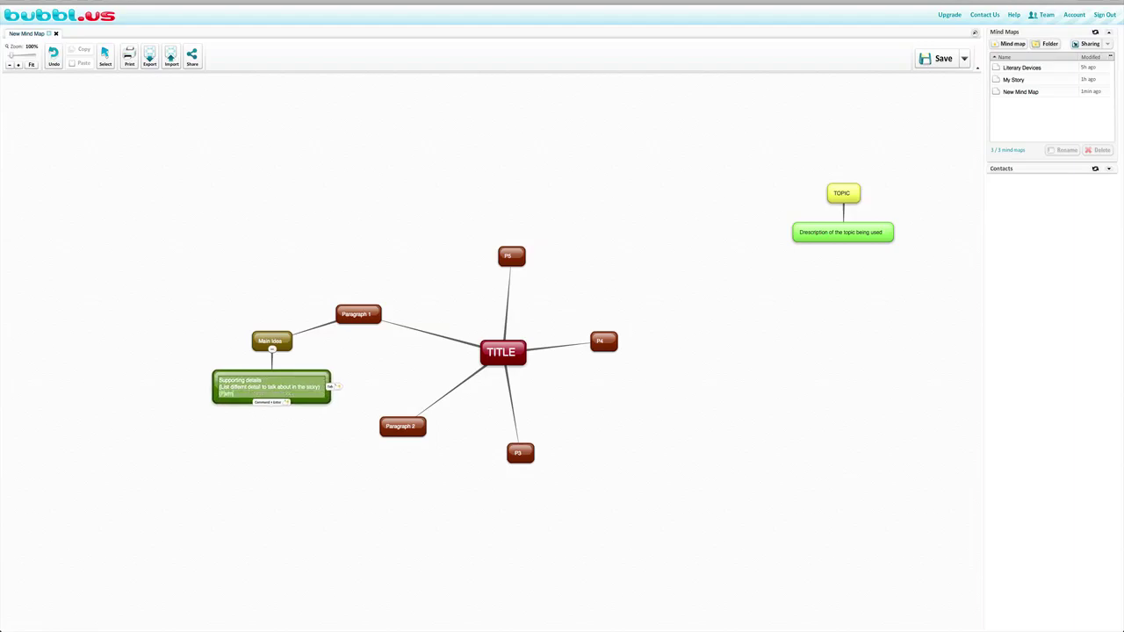
{"action": "type", "text": "(Farm)"}
{"action": "key", "text": "Return"}
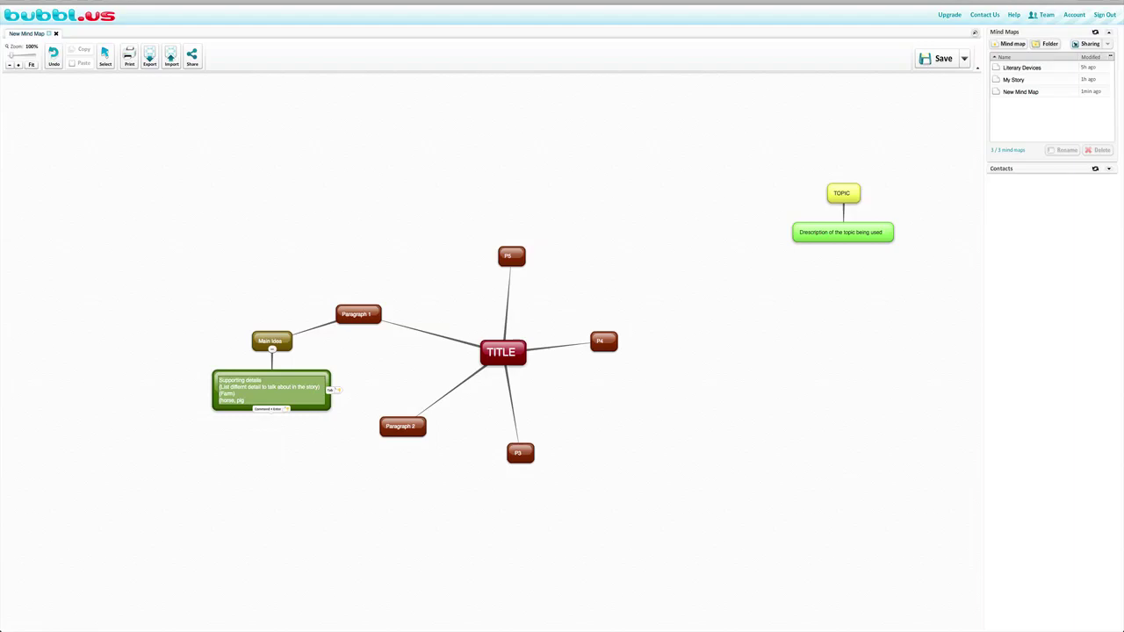
{"action": "left_click", "coordinate": [234, 460]}
{"action": "mouse_move", "coordinate": [231, 397]}
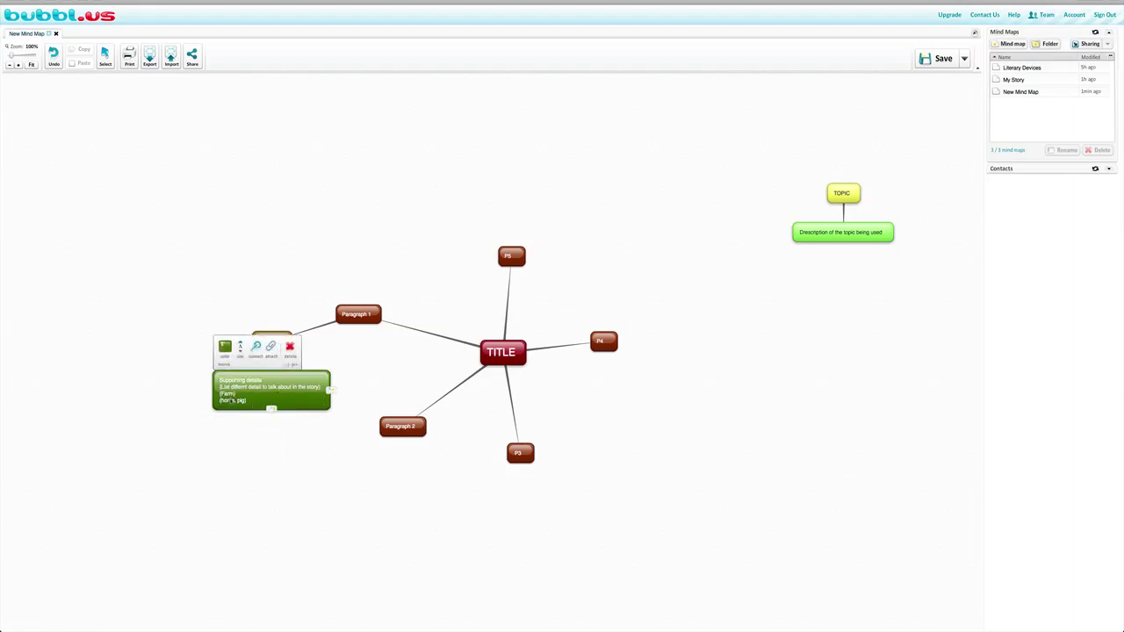
{"action": "left_click_drag", "start_coordinate": [214, 409], "coordinate": [117, 401]}
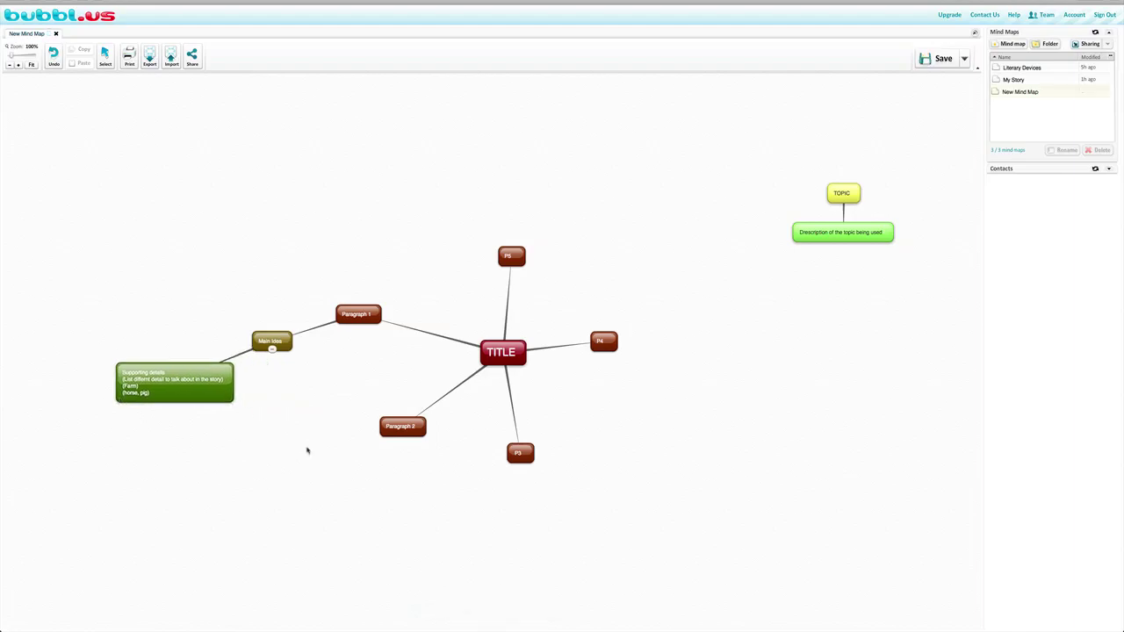
Add Main Idea under Paragraph 2 with a Supporting Details child, both moved down-left
{"action": "left_click", "coordinate": [403, 436]}
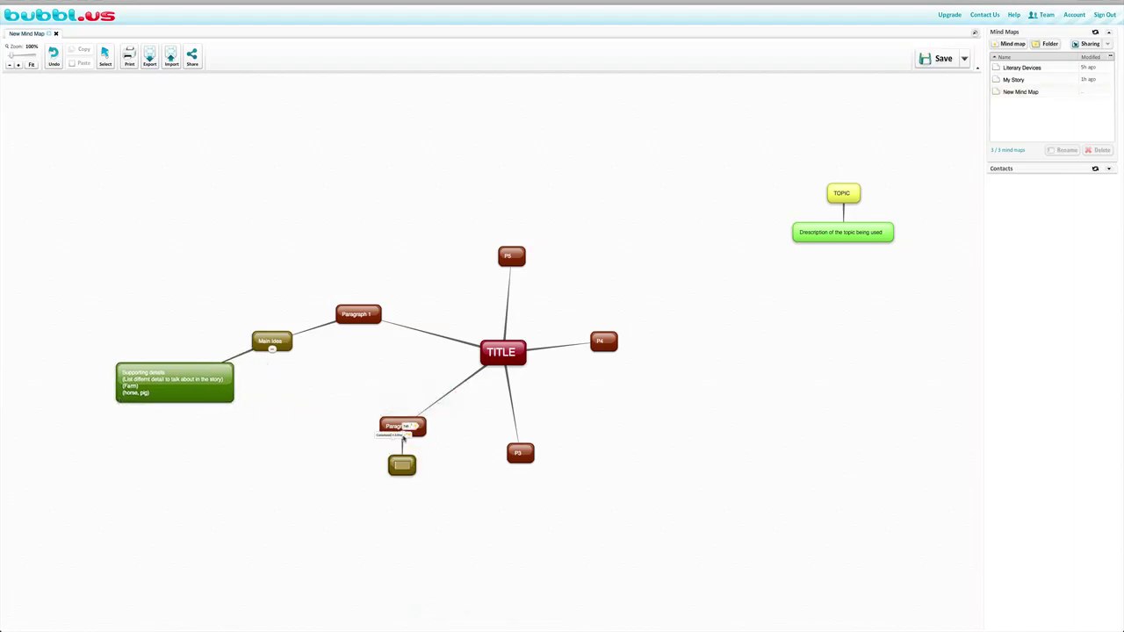
{"action": "type", "text": "M"}
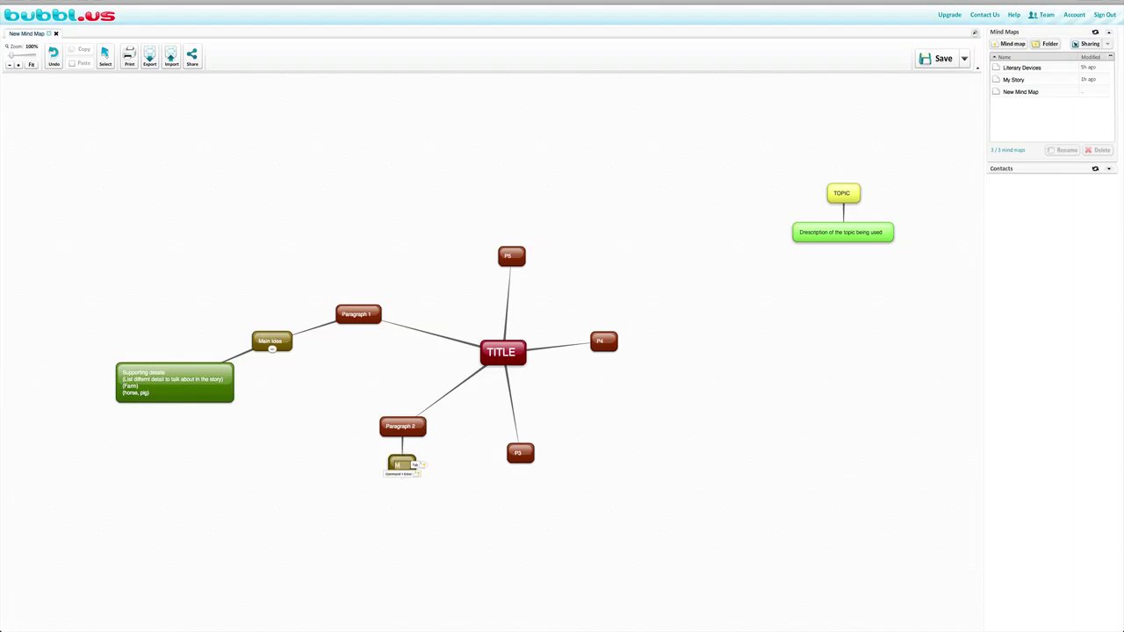
{"action": "type", "text": "ain Idea"}
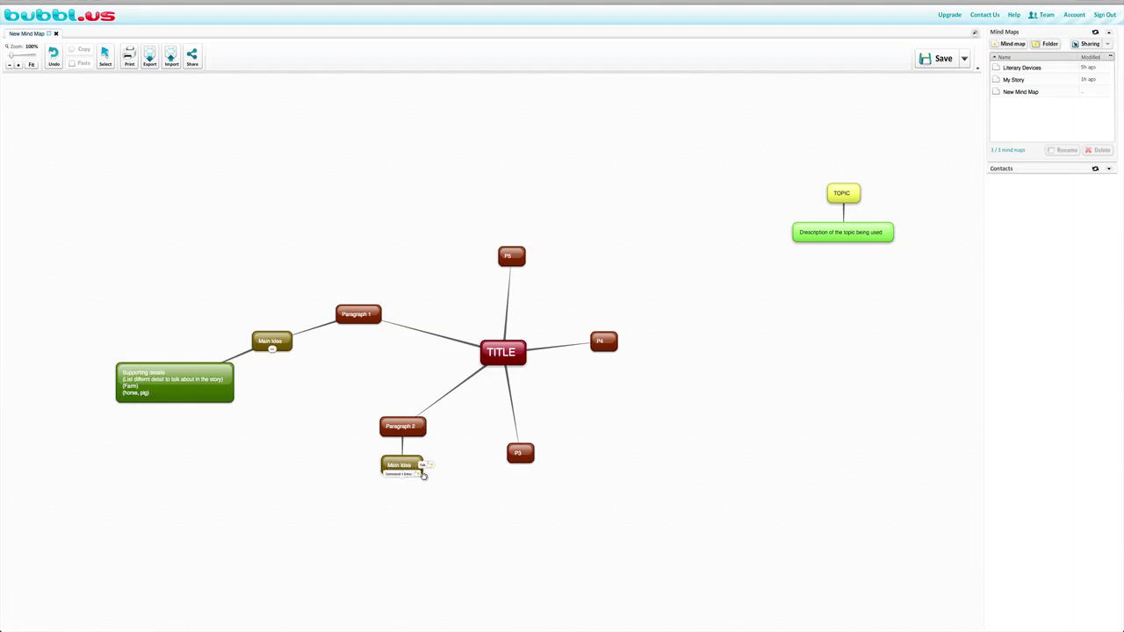
{"action": "left_click", "coordinate": [403, 474]}
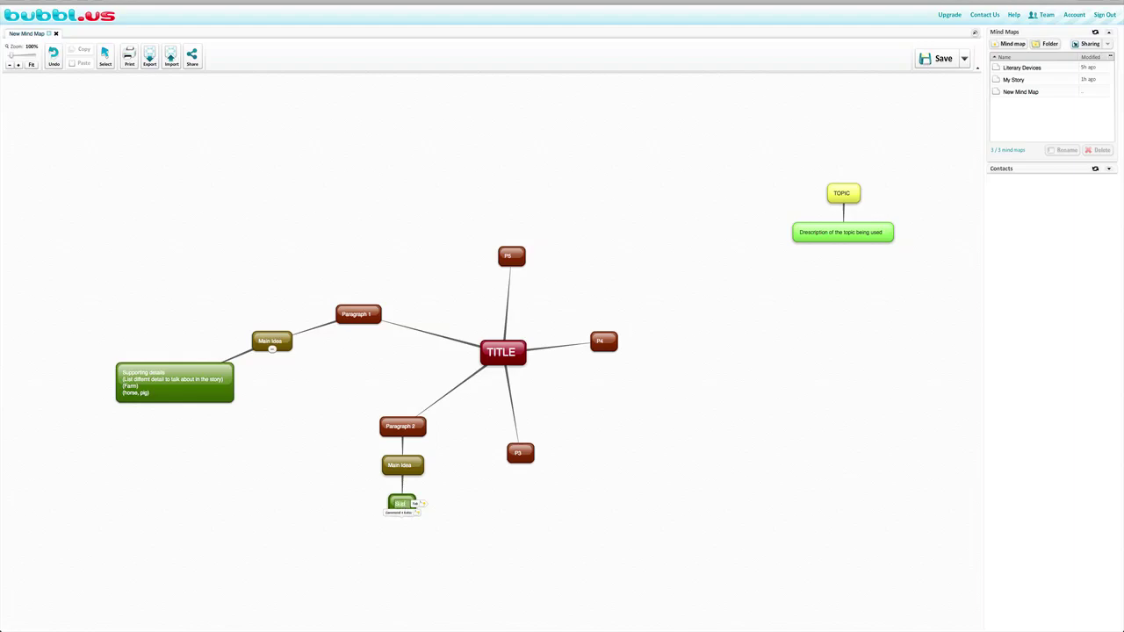
{"action": "type", "text": "Supporting Detail"}
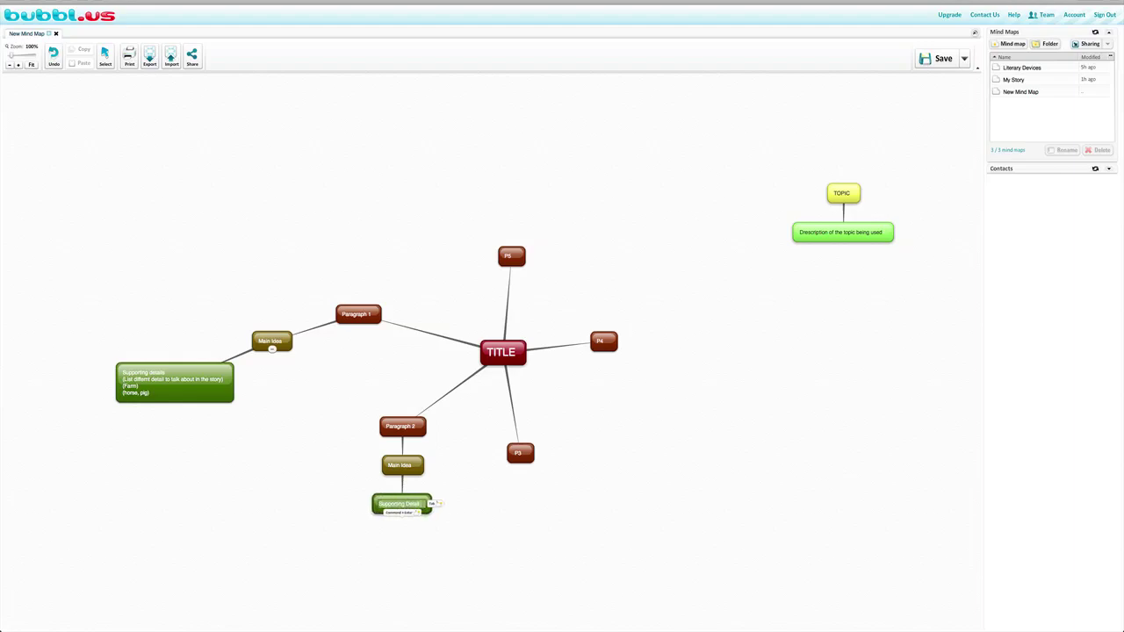
{"action": "type", "text": "s"}
{"action": "left_click", "coordinate": [463, 546]}
{"action": "left_click_drag", "start_coordinate": [418, 514], "coordinate": [355, 549]}
{"action": "left_click_drag", "start_coordinate": [415, 477], "coordinate": [382, 489]}
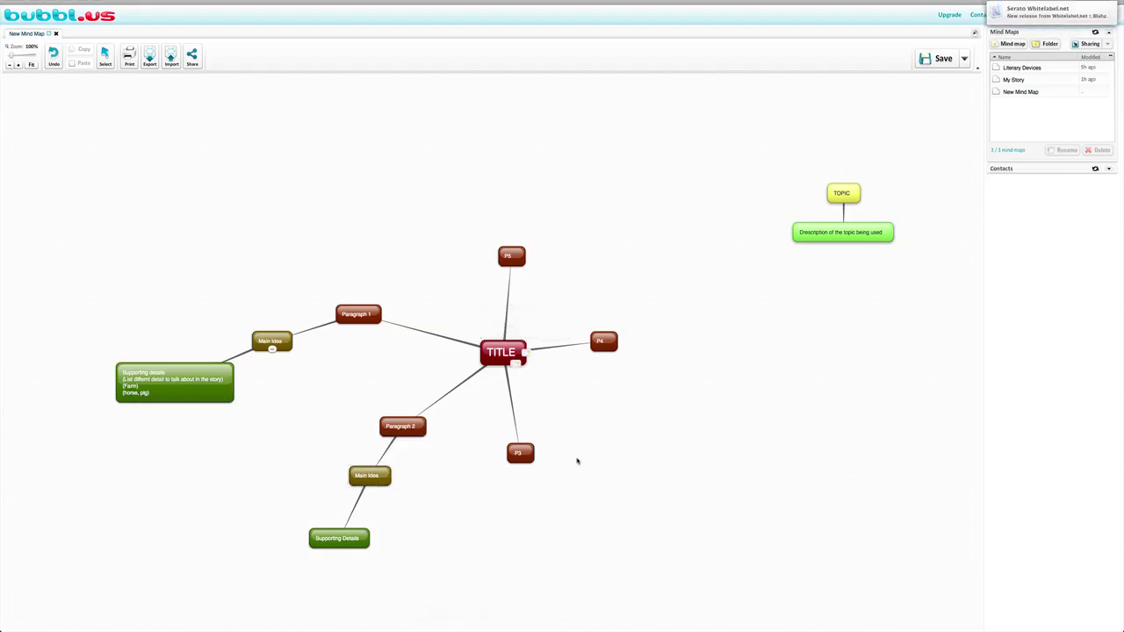
{"action": "mouse_move", "coordinate": [152, 392]}
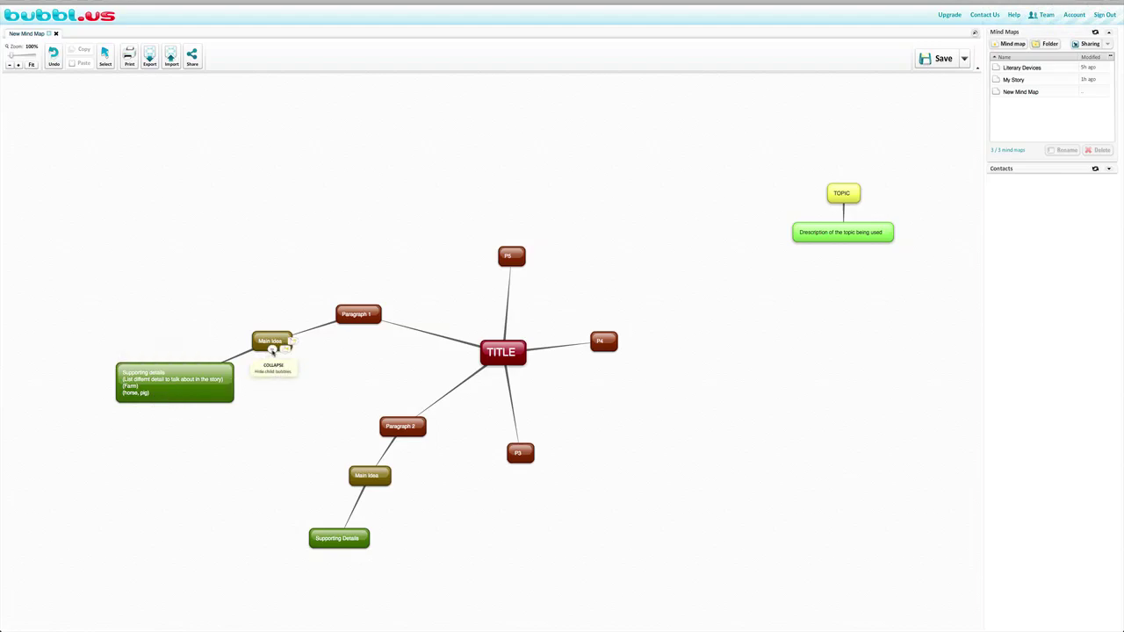
{"action": "left_click", "coordinate": [273, 350]}
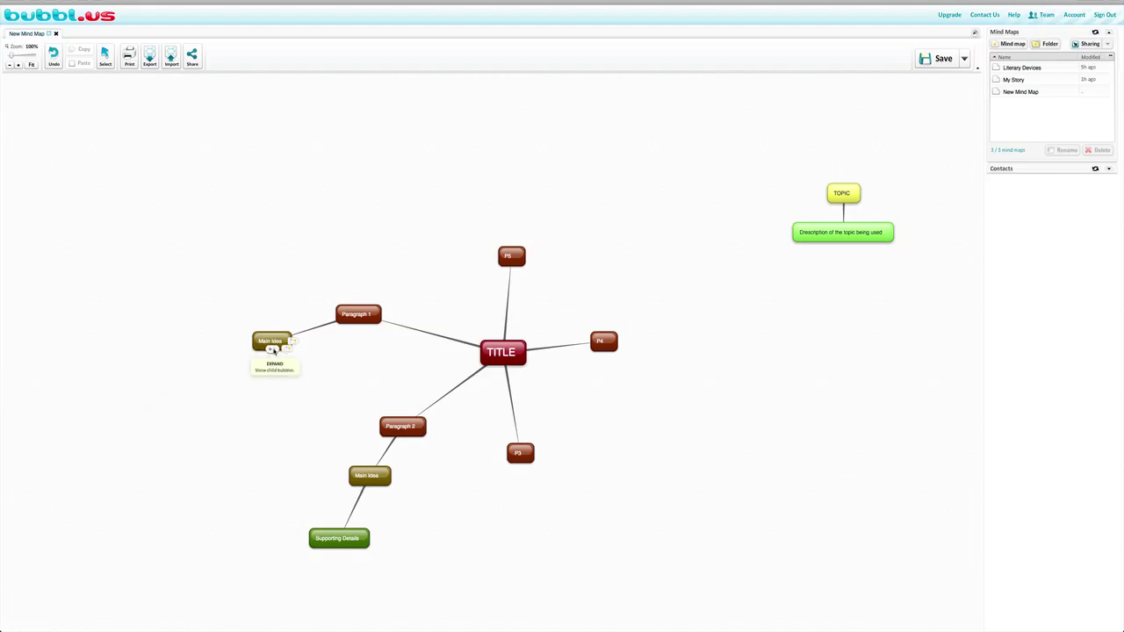
{"action": "left_click", "coordinate": [273, 350]}
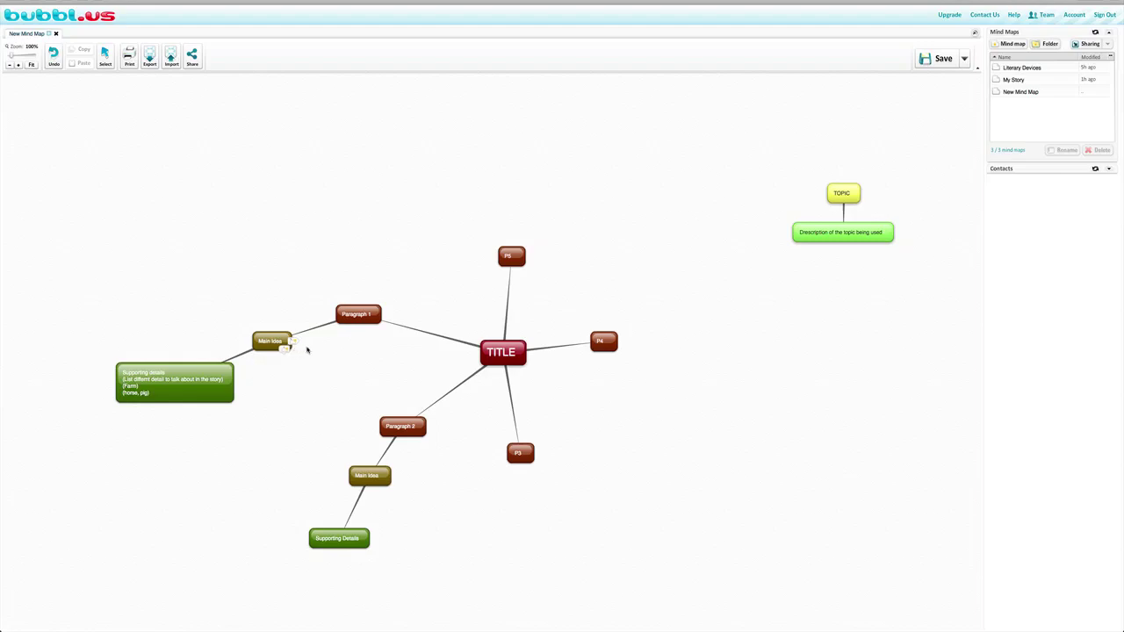
{"action": "mouse_move", "coordinate": [360, 317]}
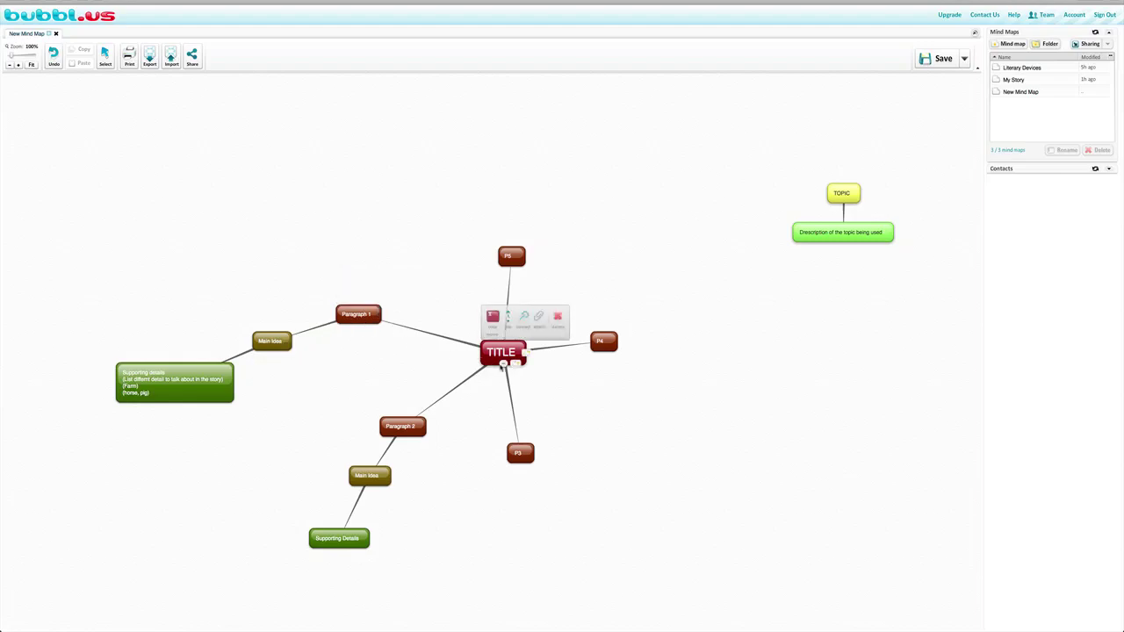
{"action": "left_click", "coordinate": [358, 323]}
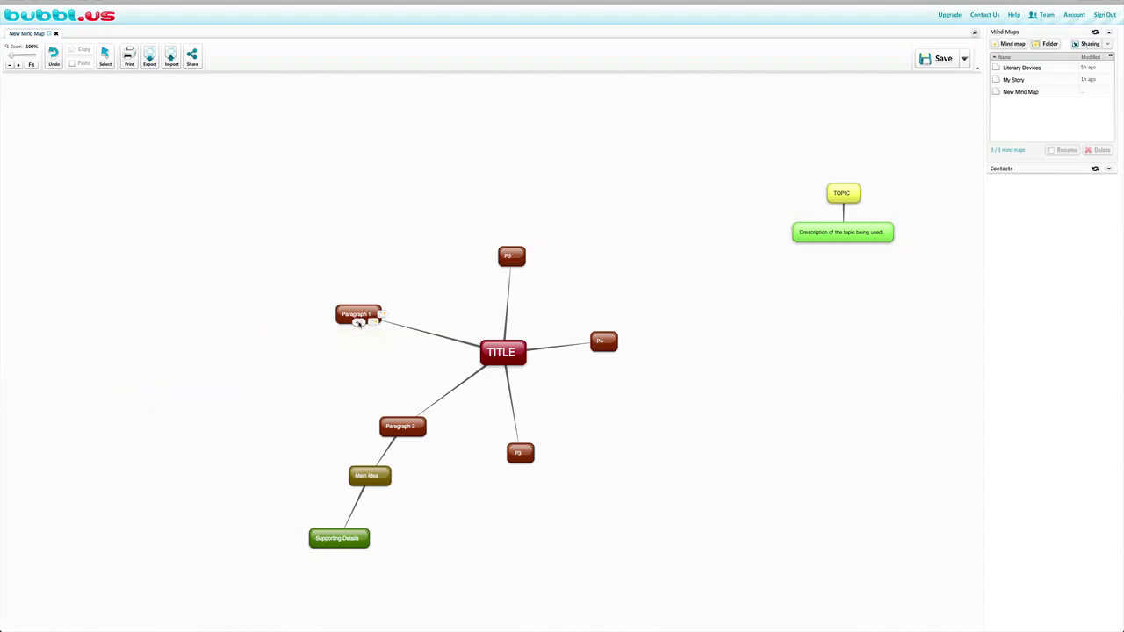
{"action": "left_click", "coordinate": [402, 435]}
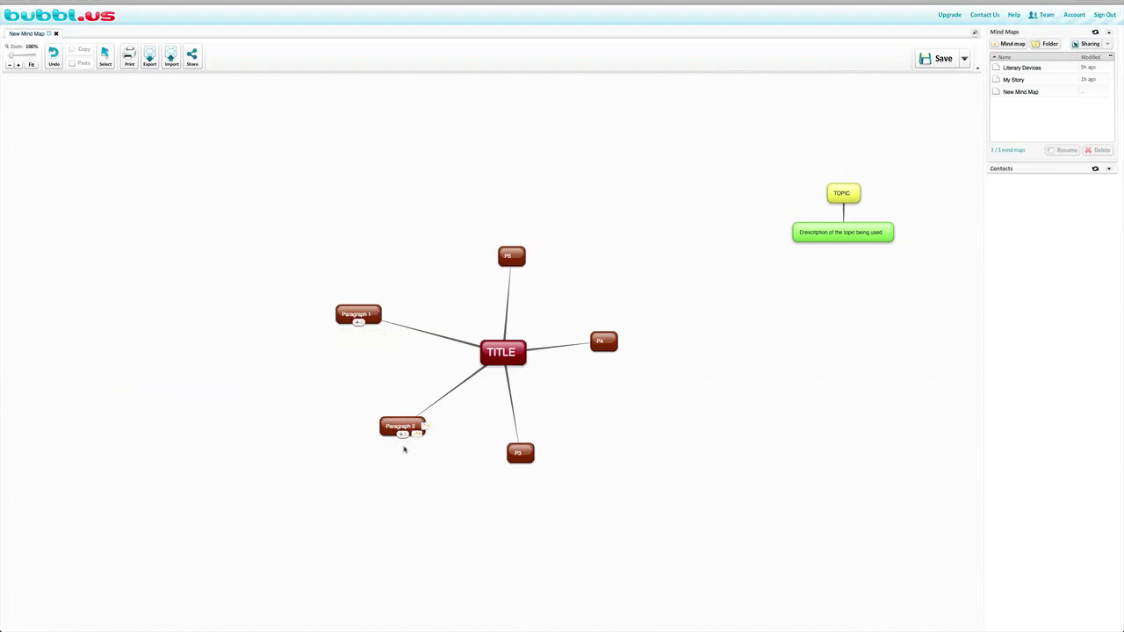
{"action": "left_click", "coordinate": [402, 435]}
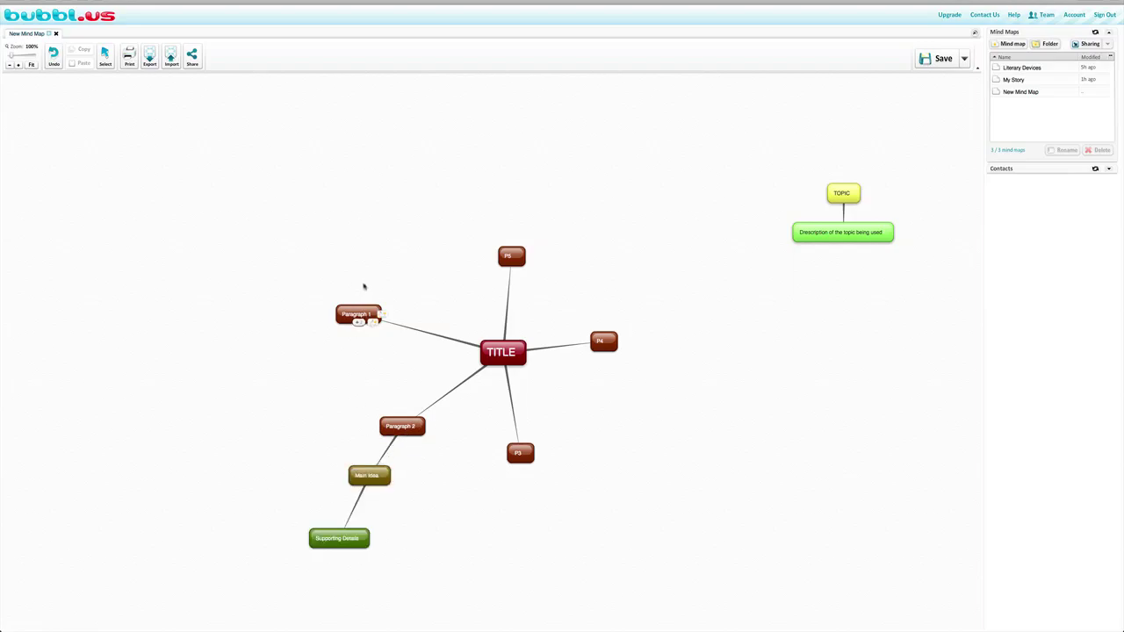
{"action": "left_click", "coordinate": [359, 321]}
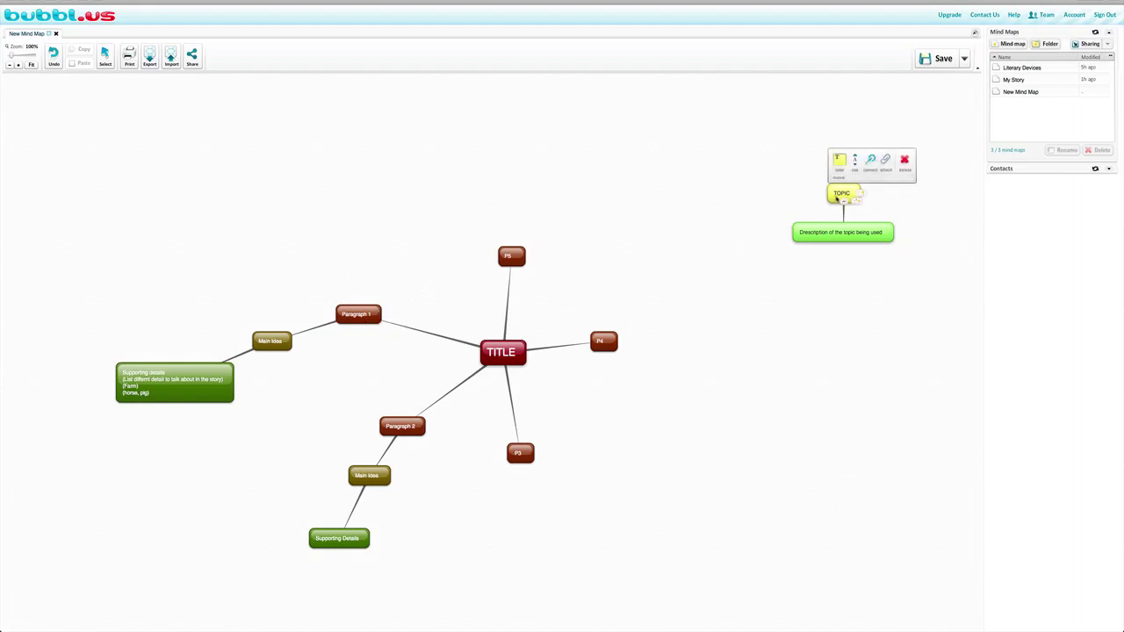
Draw a connector from TITLE to TOPIC and move TOPIC closer to TITLE
{"action": "mouse_move", "coordinate": [513, 362]}
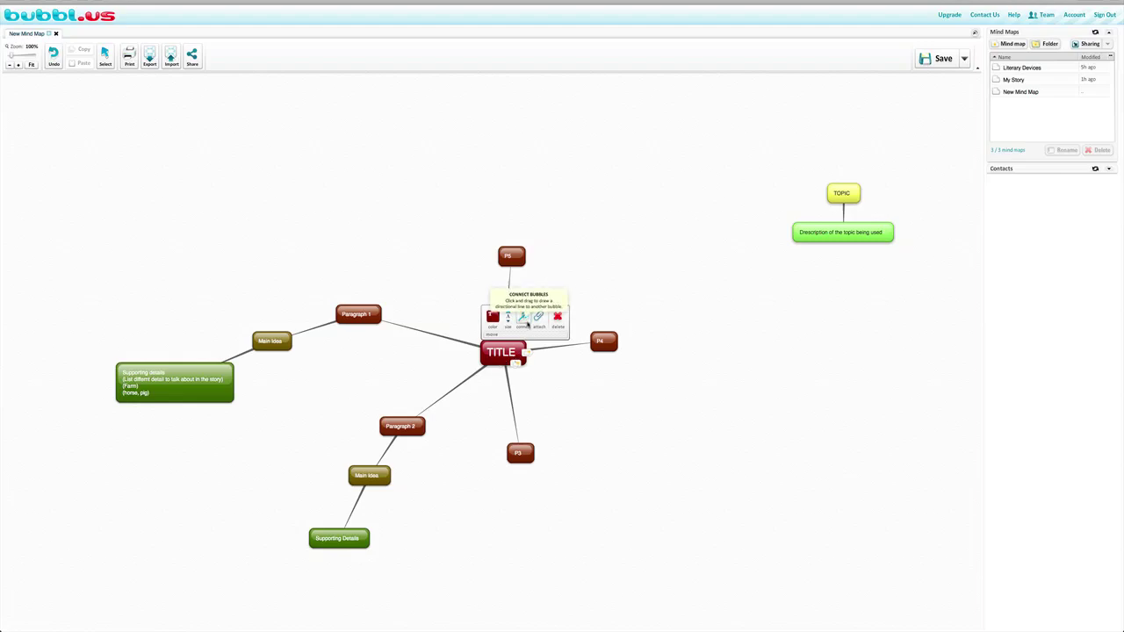
{"action": "left_click", "coordinate": [526, 323]}
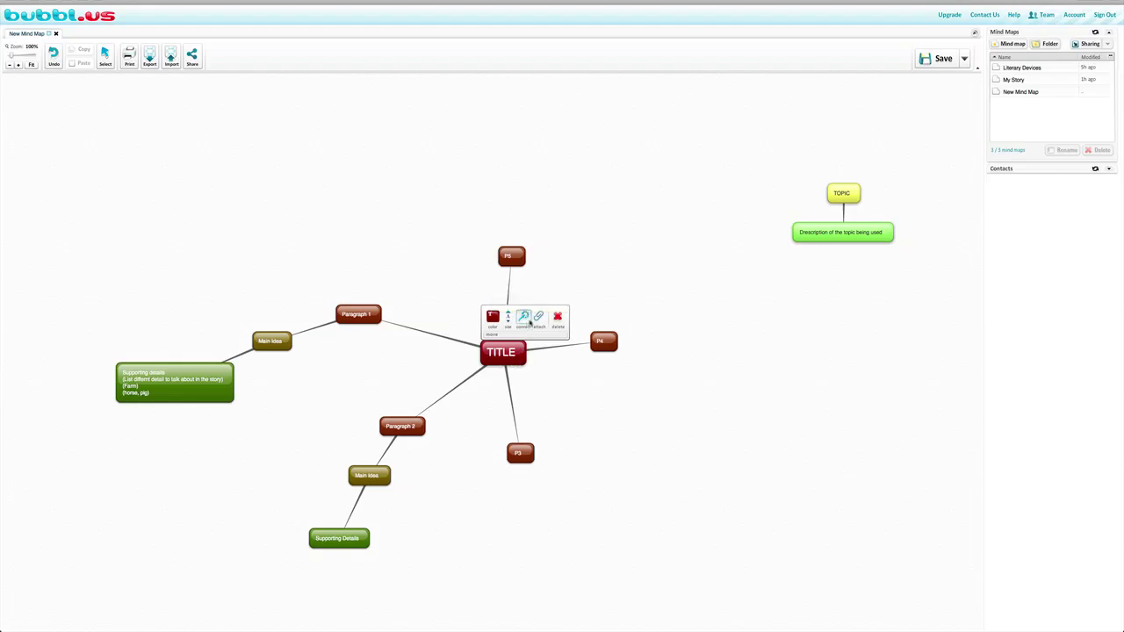
{"action": "left_click_drag", "start_coordinate": [529, 323], "coordinate": [831, 189]}
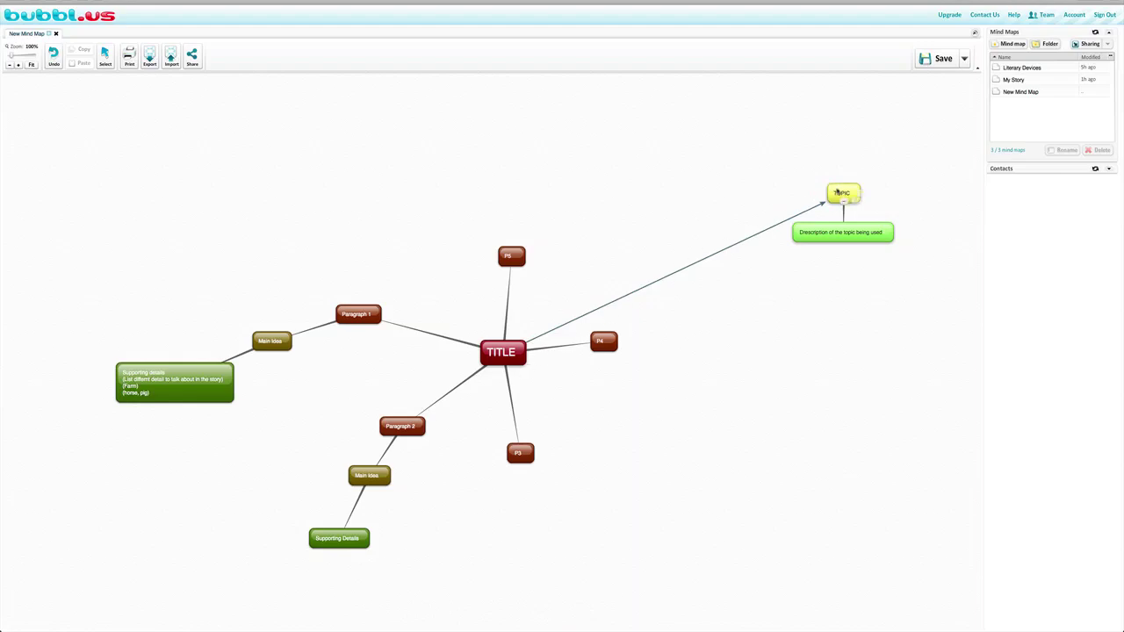
{"action": "mouse_move", "coordinate": [845, 192]}
{"action": "left_click_drag", "start_coordinate": [834, 191], "coordinate": [705, 230]}
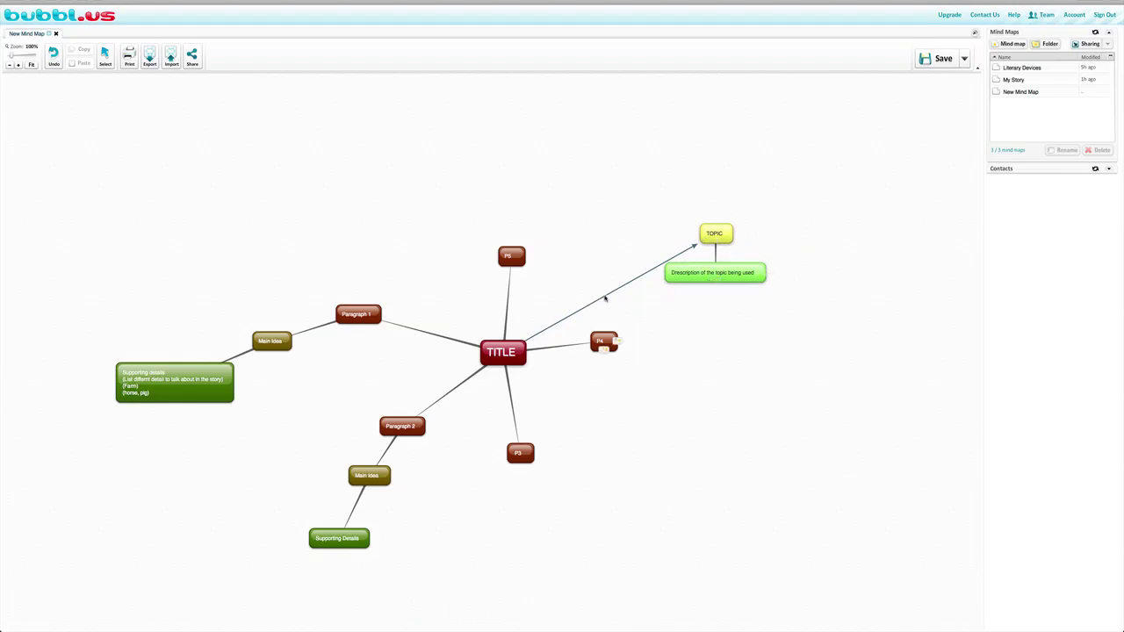
Remove the connector's arrowheads and label it 'A and B'
{"action": "left_click", "coordinate": [605, 297]}
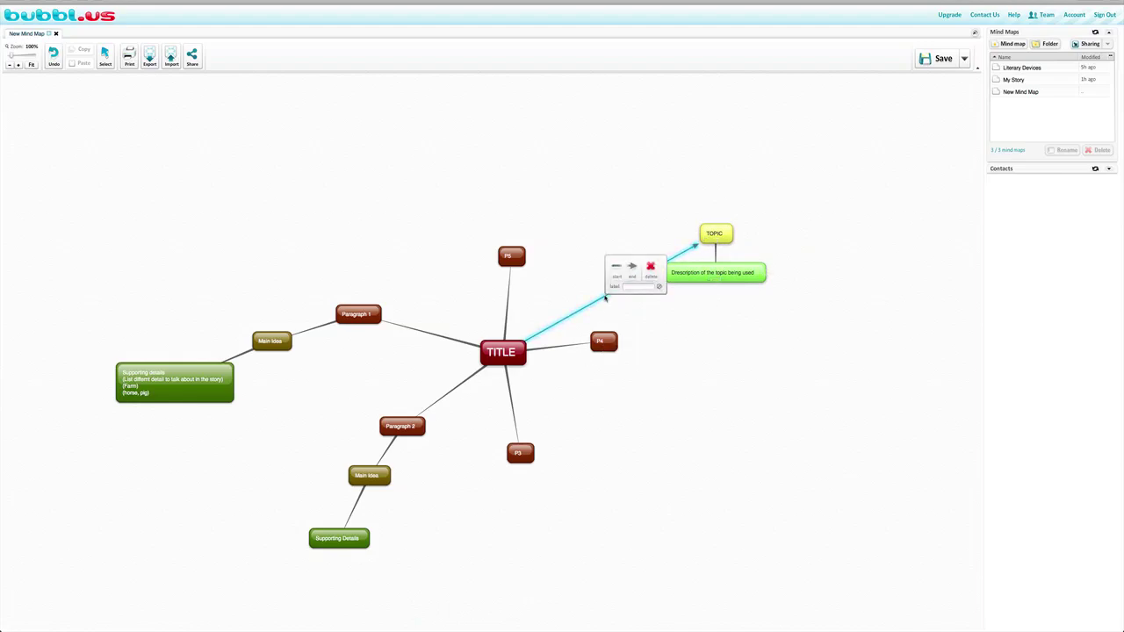
{"action": "left_click", "coordinate": [628, 271]}
{"action": "left_click", "coordinate": [616, 267]}
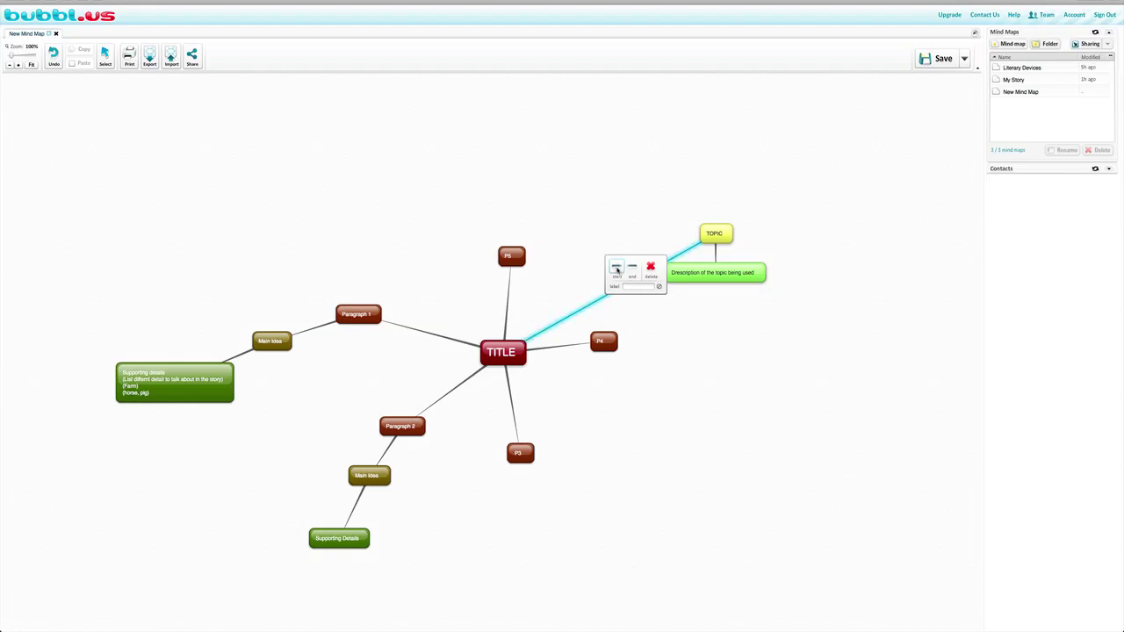
{"action": "left_click", "coordinate": [617, 268]}
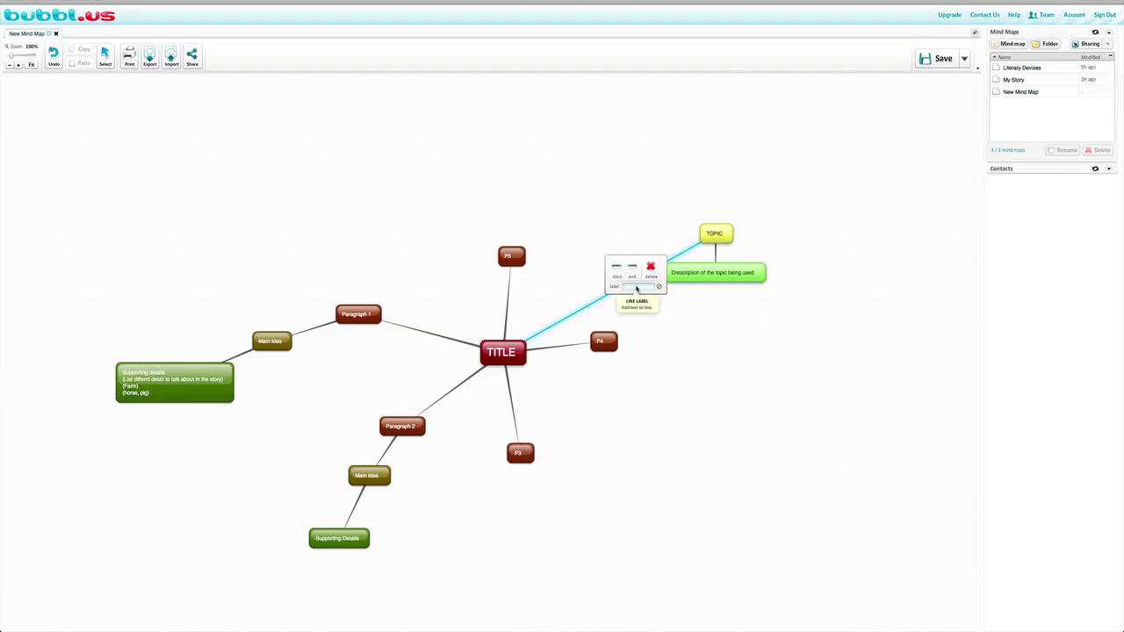
{"action": "type", "text": "Use Ou"}
{"action": "type", "text": "A and B"}
{"action": "left_click", "coordinate": [656, 329]}
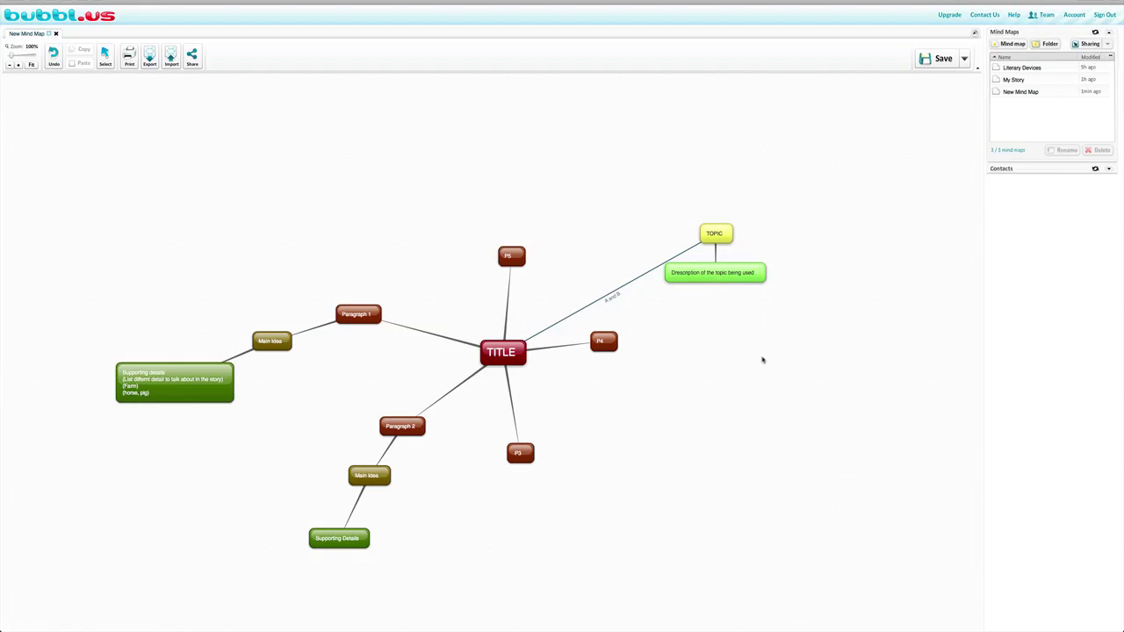
Create a Work Cited bubble to the right of TITLE
{"action": "key", "text": "Tab"}
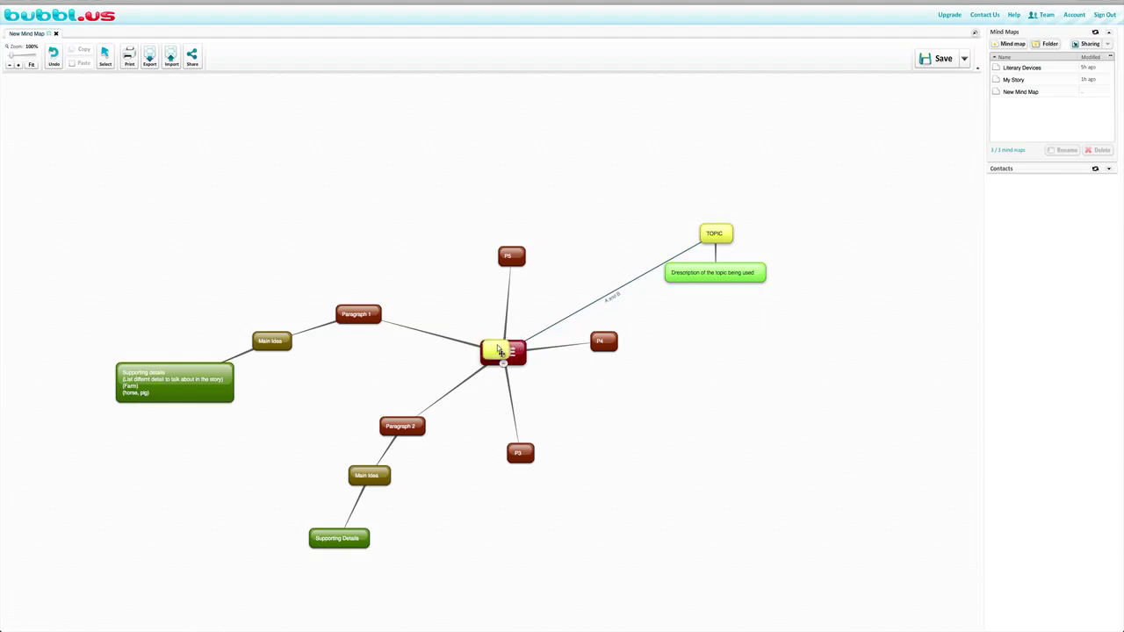
{"action": "left_click_drag", "start_coordinate": [502, 350], "coordinate": [811, 368]}
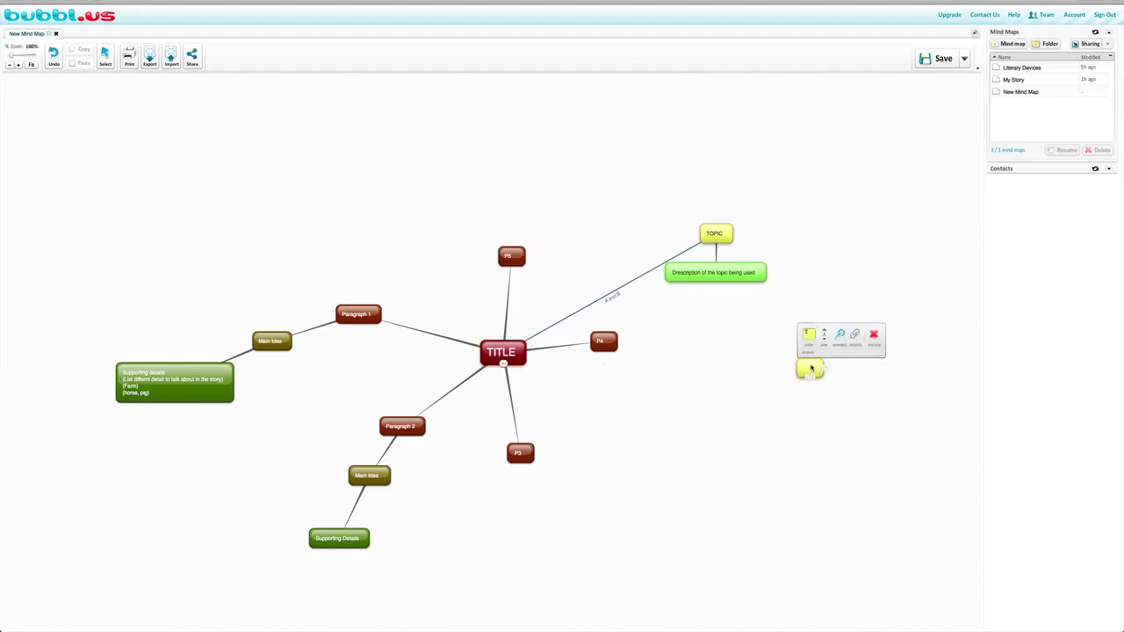
{"action": "type", "text": "Work Cited"}
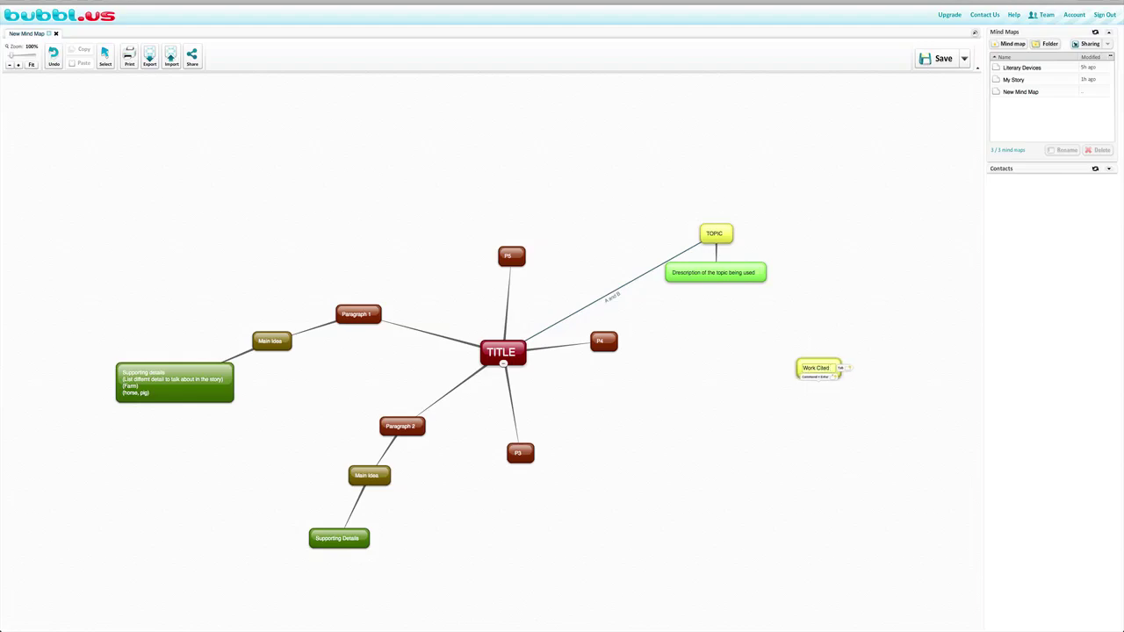
{"action": "left_click", "coordinate": [758, 377]}
Add a LIST OF SOURCES child under Work Cited, then delete it
{"action": "left_click", "coordinate": [819, 375]}
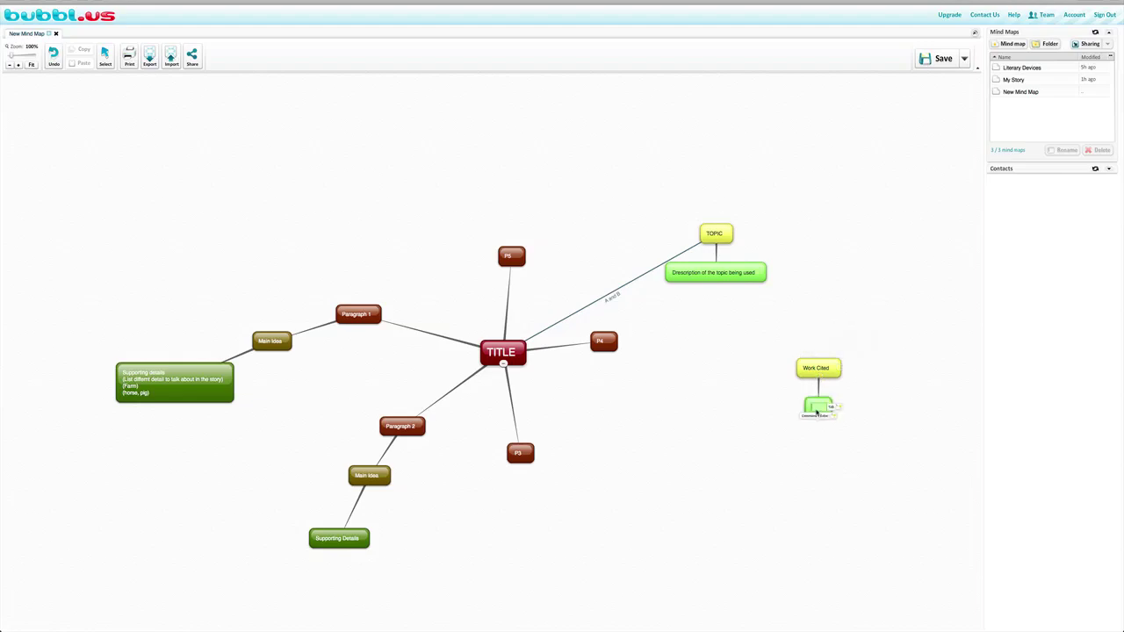
{"action": "type", "text": "LIST"}
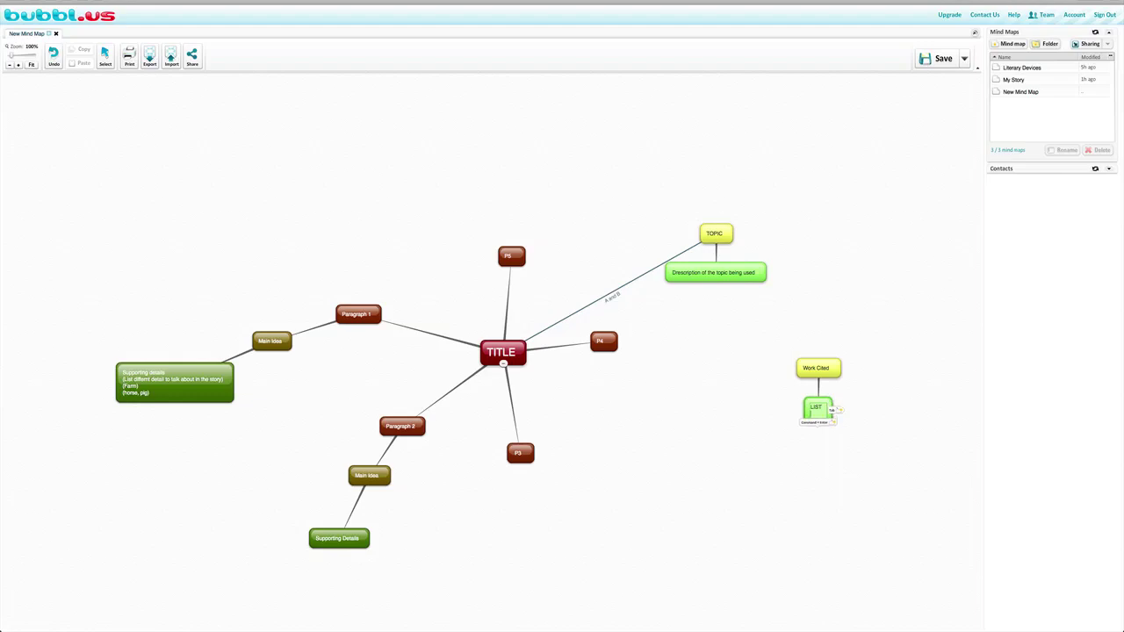
{"action": "type", "text": " OF SOUR"}
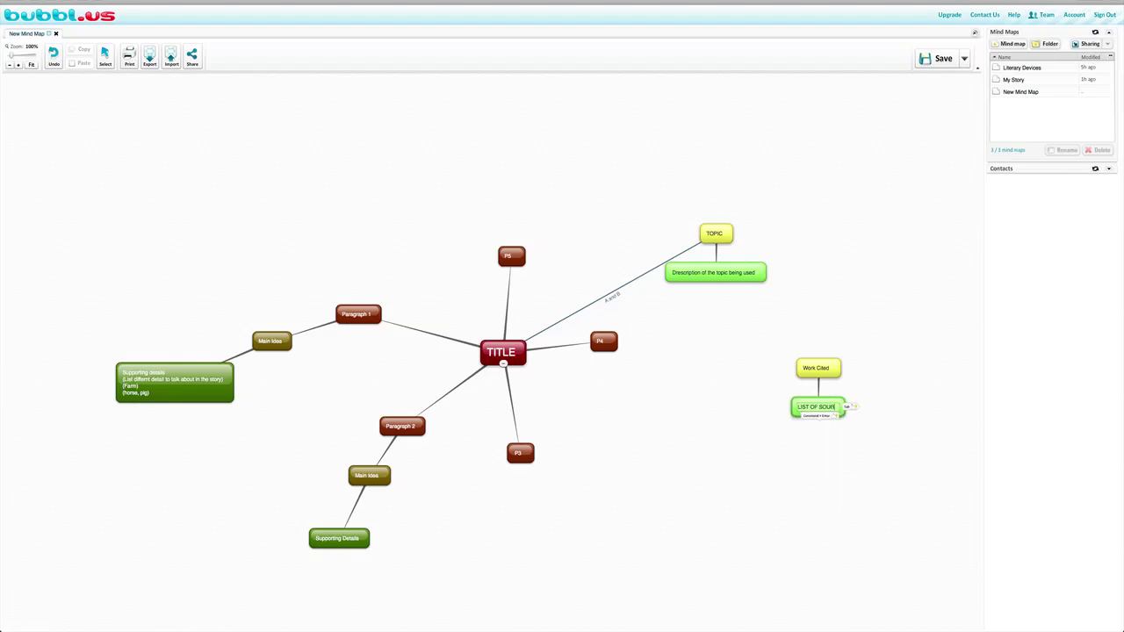
{"action": "type", "text": "CES"}
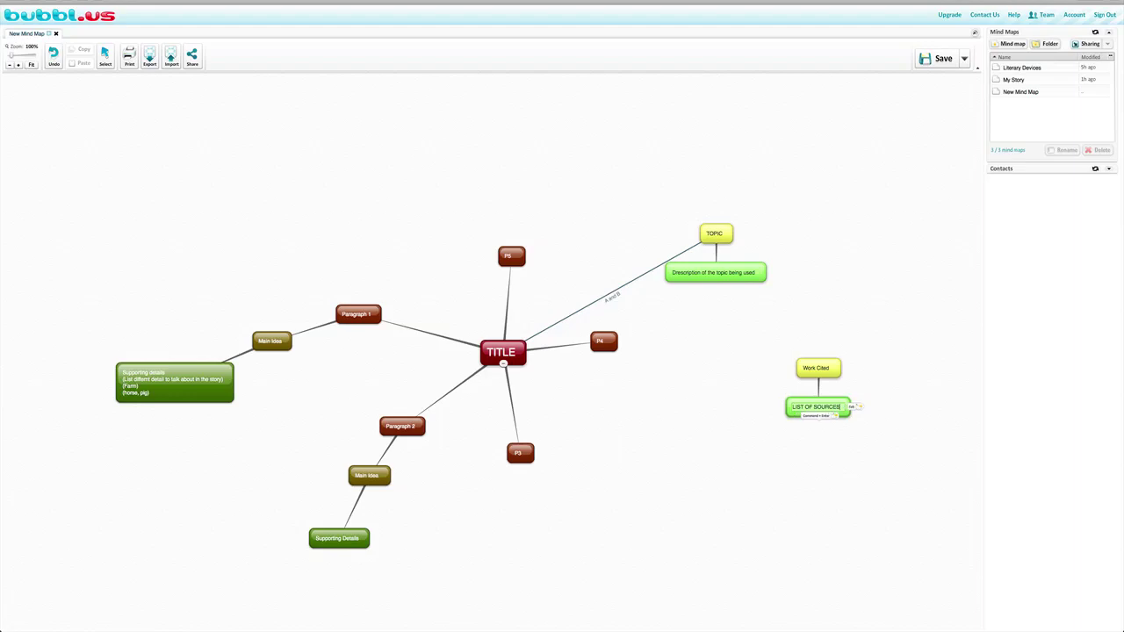
{"action": "key", "text": "Return"}
{"action": "key", "text": "Delete"}
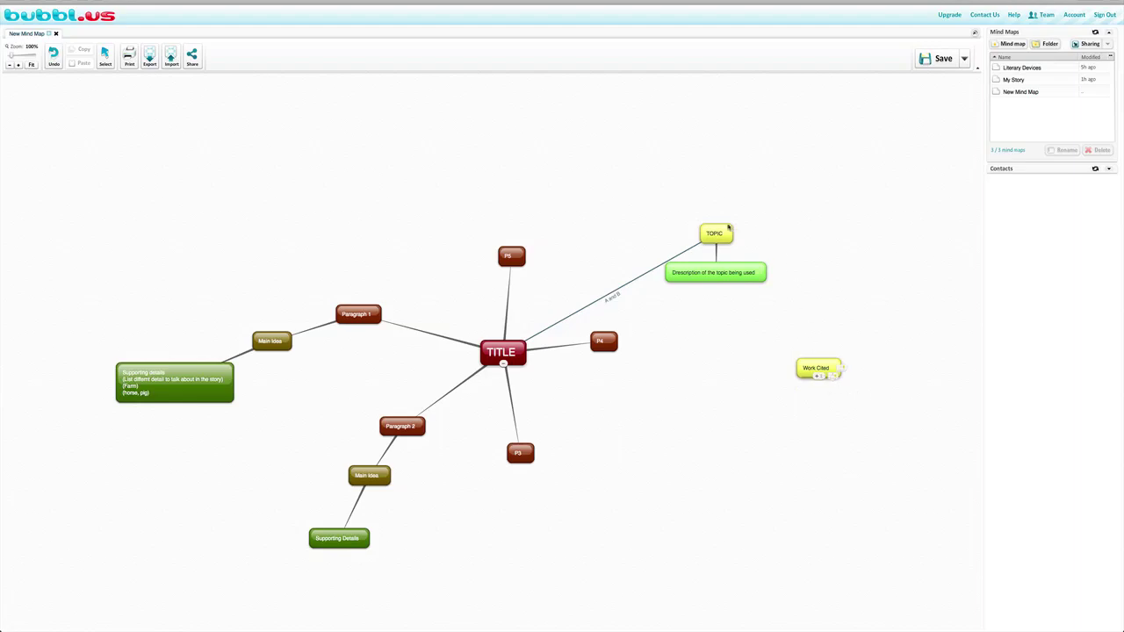
Box-select TOPIC and its description and move them together up and to the right
{"action": "mouse_move", "coordinate": [689, 276]}
{"action": "left_click", "coordinate": [106, 58]}
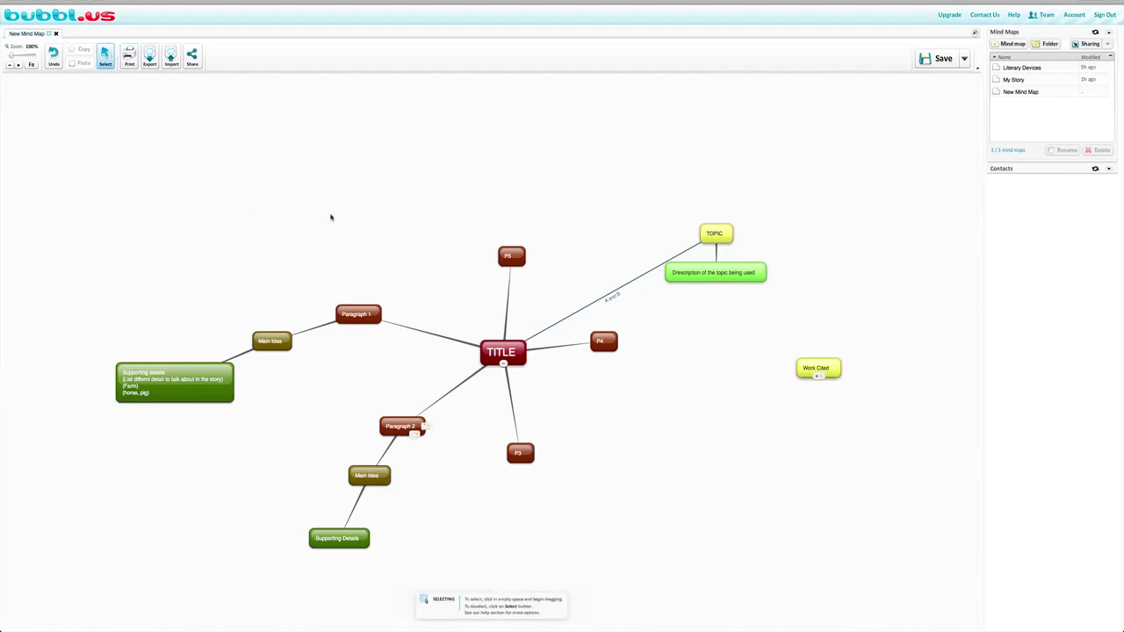
{"action": "mouse_move", "coordinate": [703, 228]}
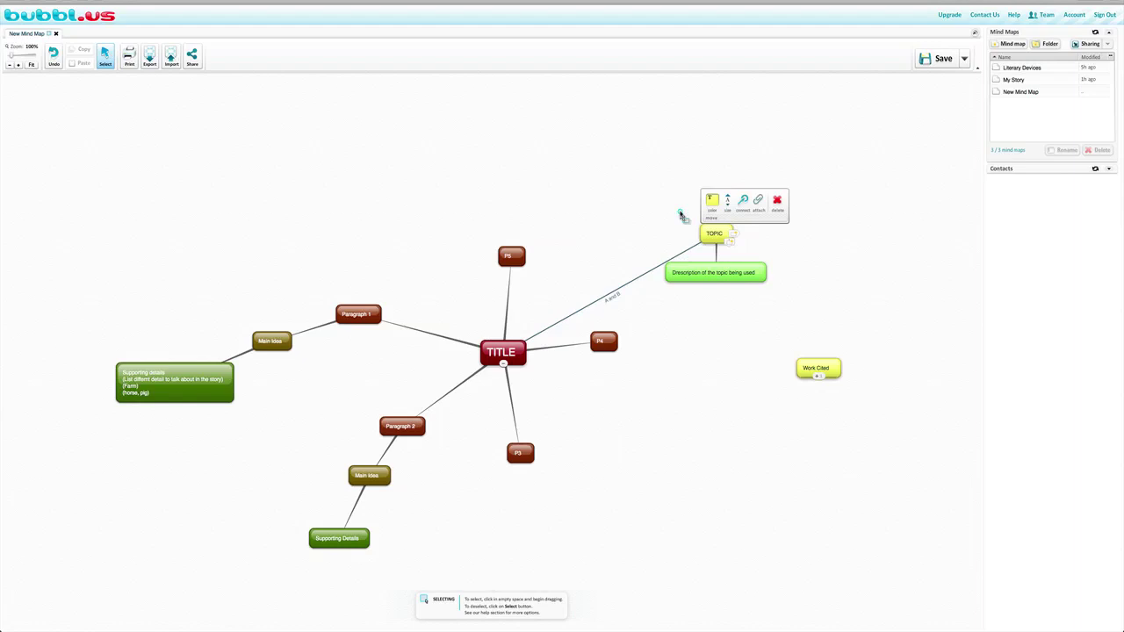
{"action": "left_click_drag", "start_coordinate": [680, 216], "coordinate": [769, 303]}
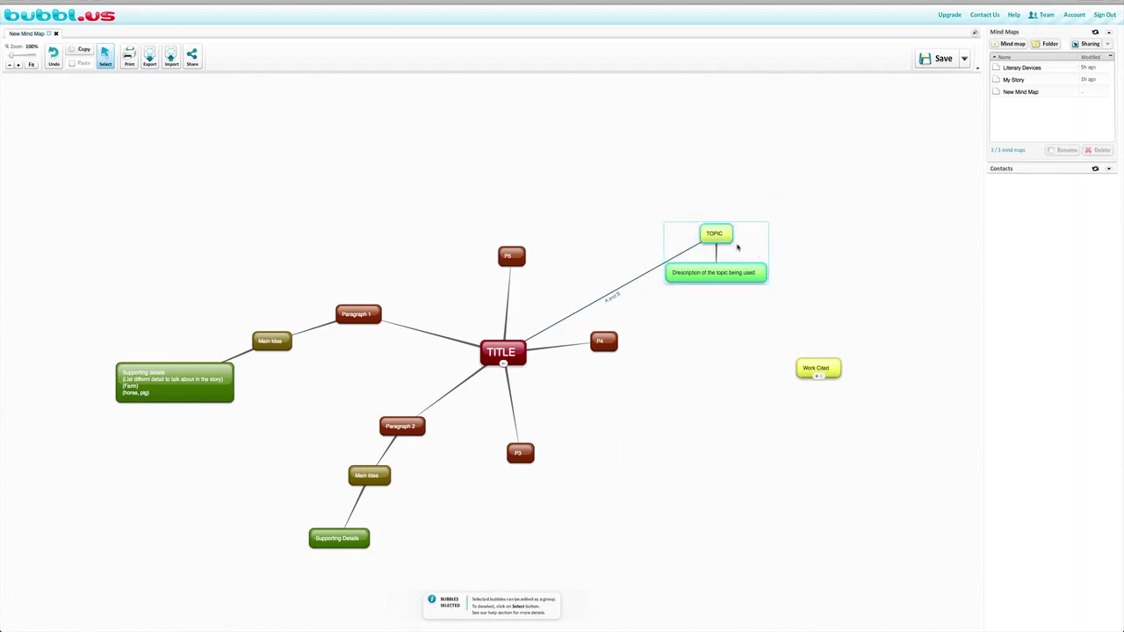
{"action": "left_click_drag", "start_coordinate": [729, 237], "coordinate": [771, 160]}
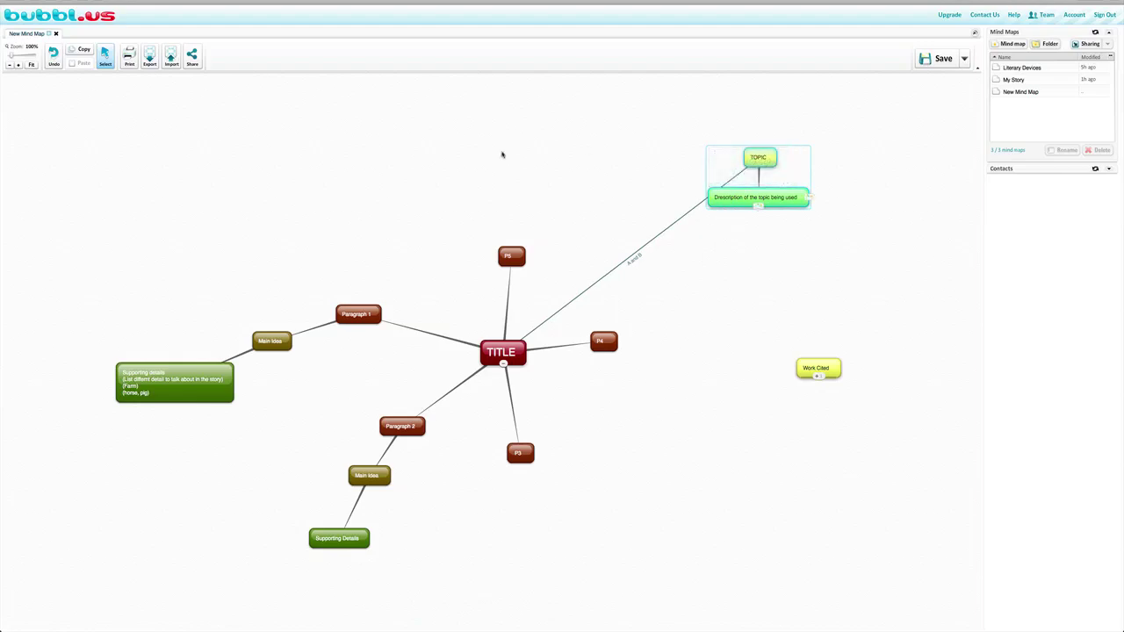
{"action": "left_click", "coordinate": [109, 58]}
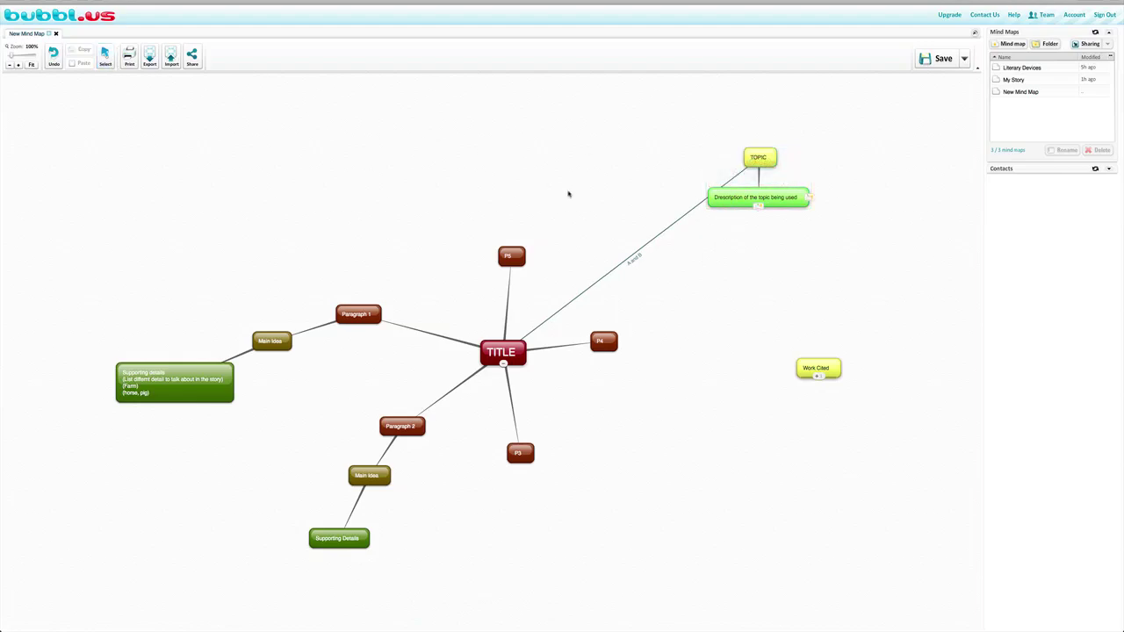
{"action": "mouse_move", "coordinate": [760, 158]}
{"action": "left_mouse_down"}
{"action": "mouse_move", "coordinate": [720, 136]}
{"action": "mouse_move", "coordinate": [763, 141]}
{"action": "left_mouse_up"}
Drag the Work Cited bubble up and closer to the map
{"action": "mouse_move", "coordinate": [832, 367]}
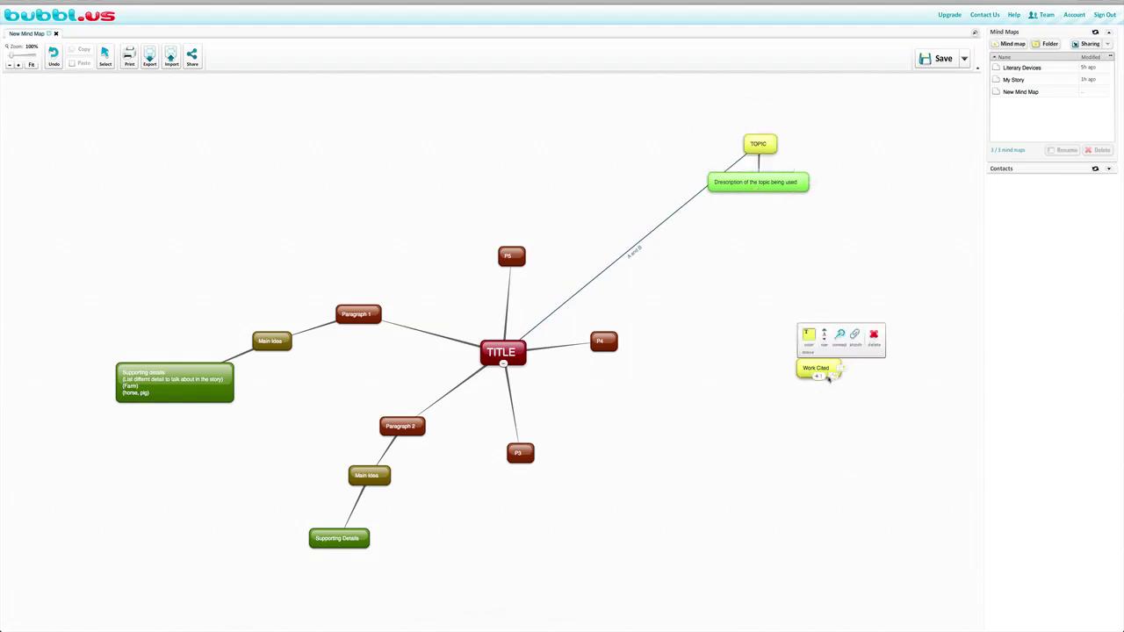
{"action": "left_click_drag", "start_coordinate": [836, 365], "coordinate": [798, 310]}
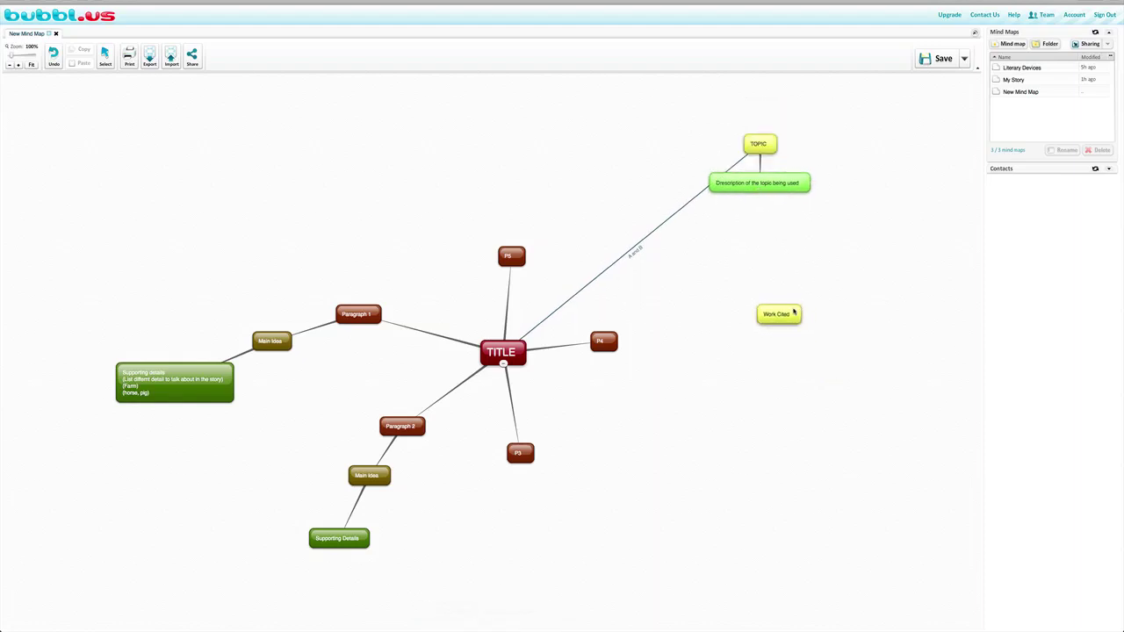
{"action": "mouse_move", "coordinate": [370, 319]}
Save the mind map and rename New Mind Map to 'My Sory -Draft 1'
{"action": "left_click", "coordinate": [964, 60]}
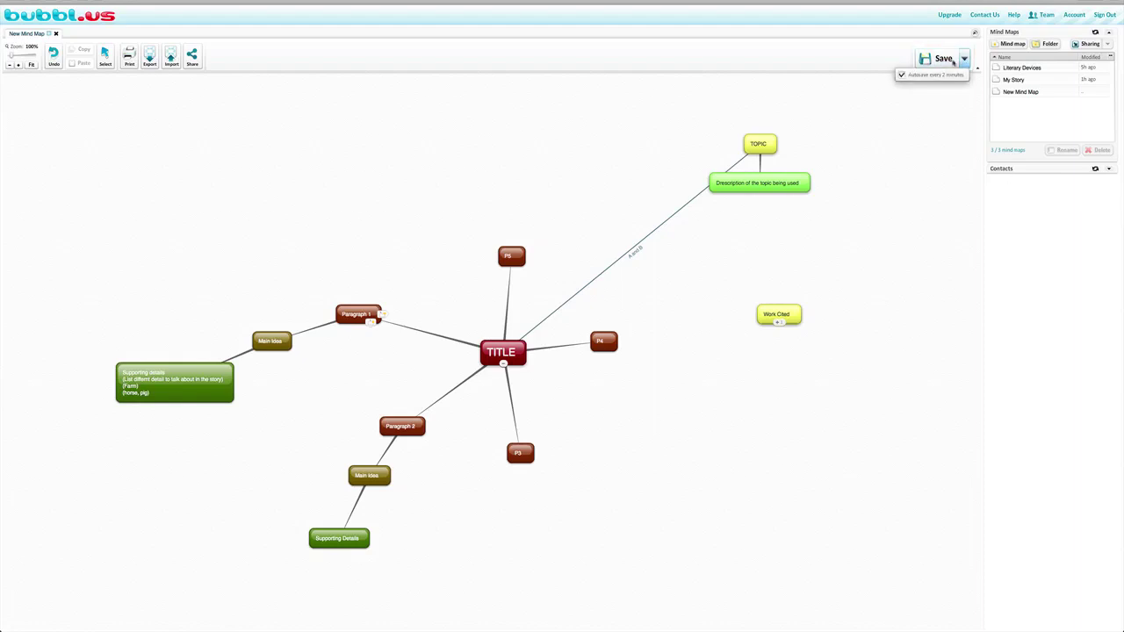
{"action": "left_click", "coordinate": [952, 59]}
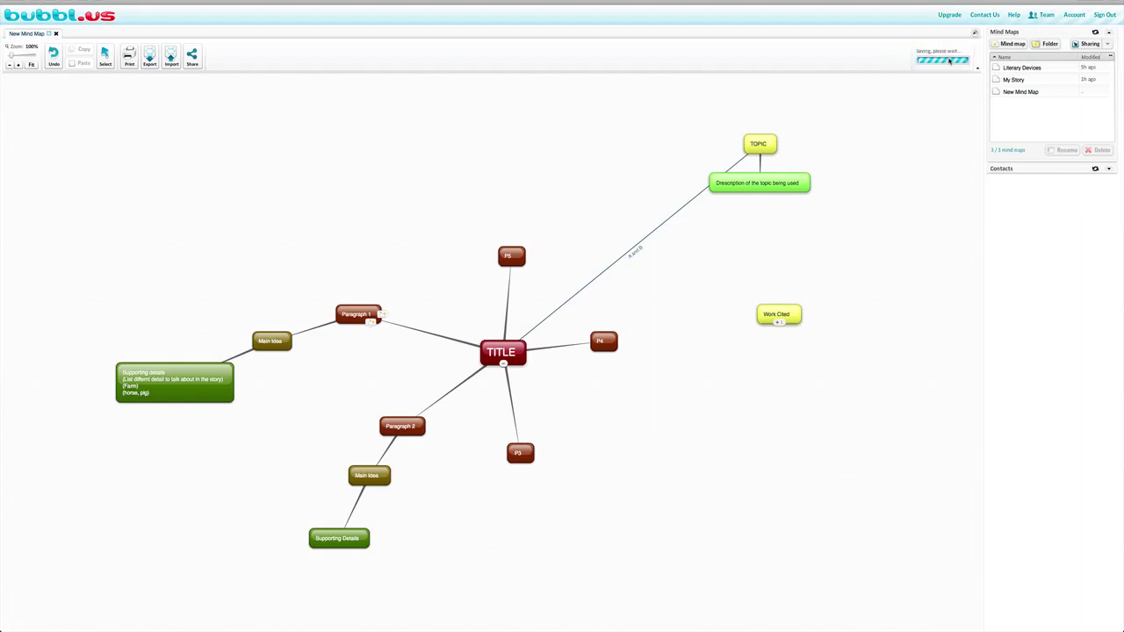
{"action": "left_click", "coordinate": [1029, 92]}
{"action": "left_click", "coordinate": [1062, 150]}
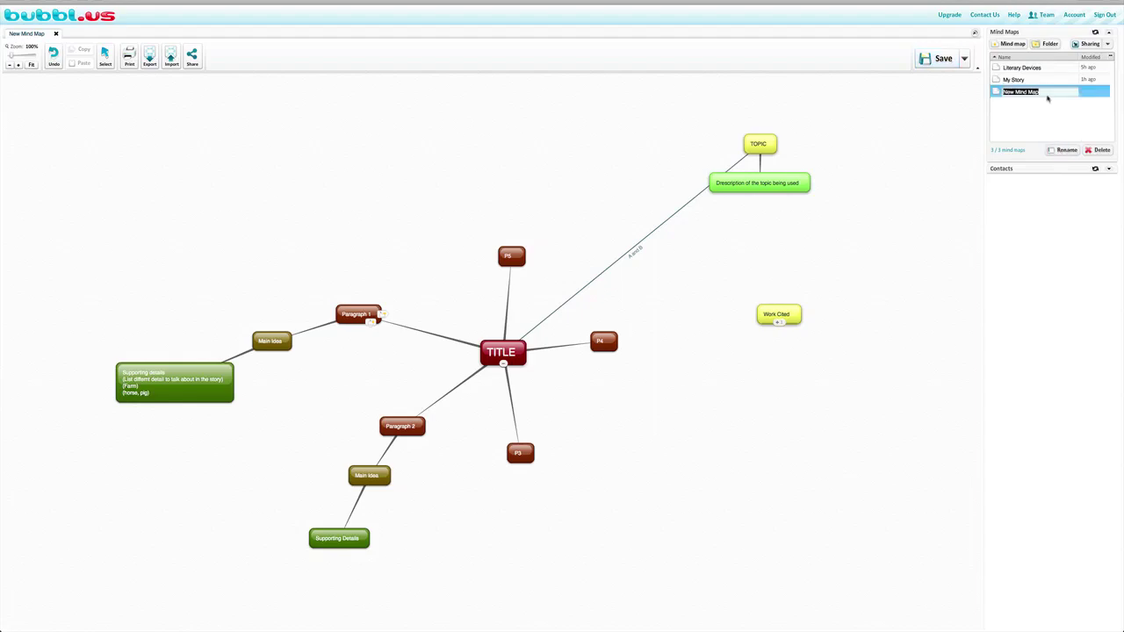
{"action": "type", "text": "My Sory -Draft 1"}
{"action": "left_click", "coordinate": [1073, 116]}
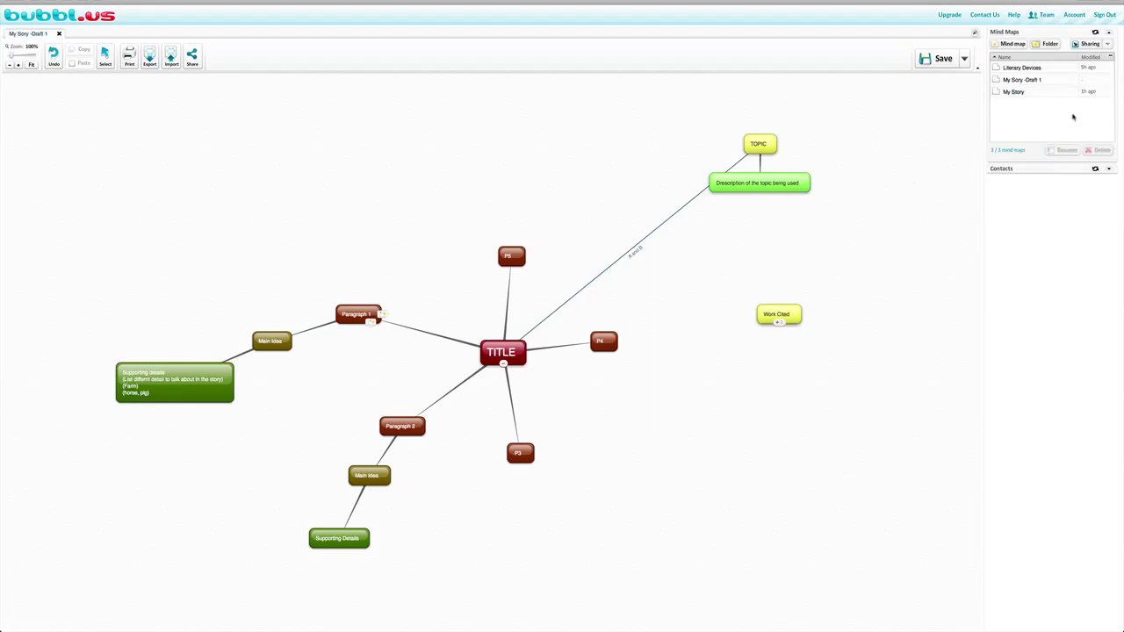
Fix the typo so the map is named 'My Story -Draft 1'
{"action": "left_click", "coordinate": [1015, 80]}
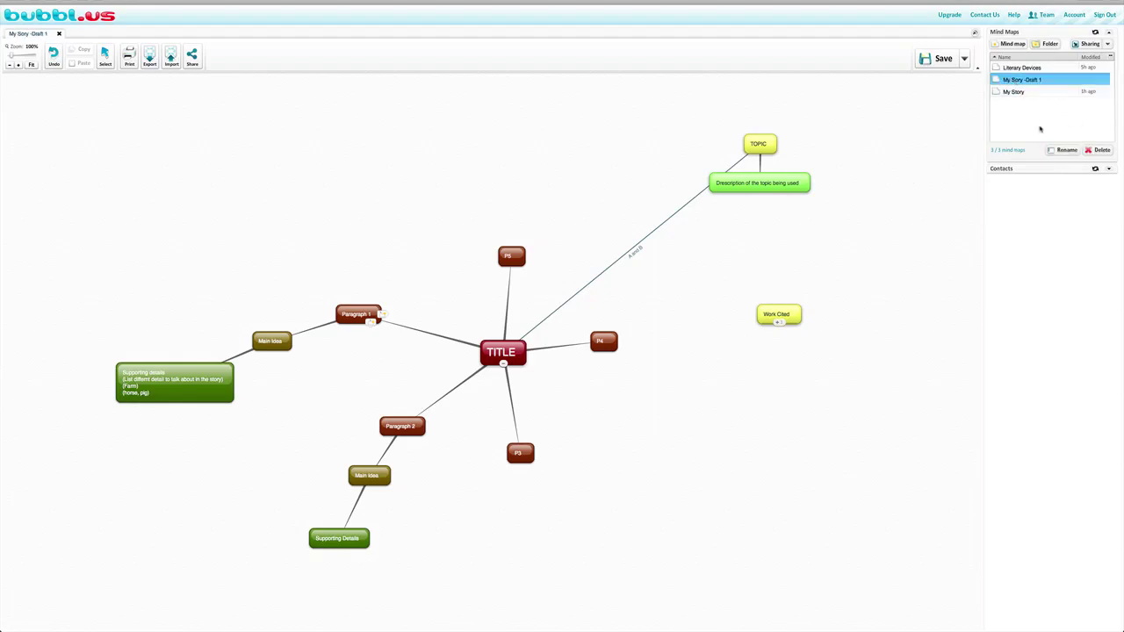
{"action": "left_click", "coordinate": [1061, 150]}
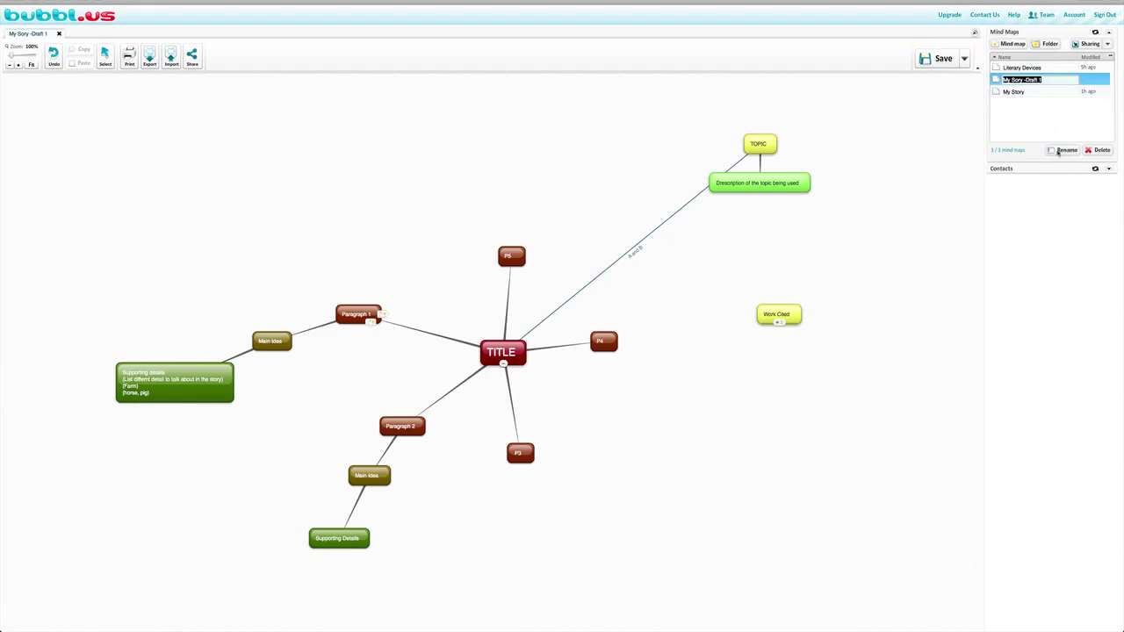
{"action": "left_click", "coordinate": [1015, 80]}
{"action": "type", "text": "t"}
{"action": "left_click", "coordinate": [1035, 106]}
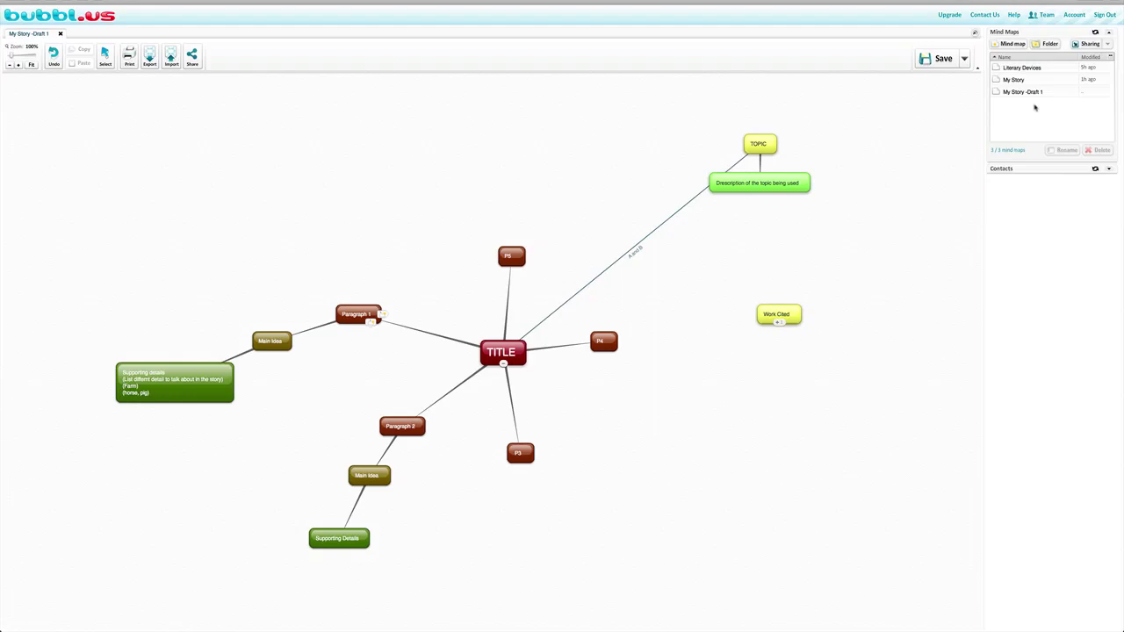
{"action": "left_click", "coordinate": [758, 144]}
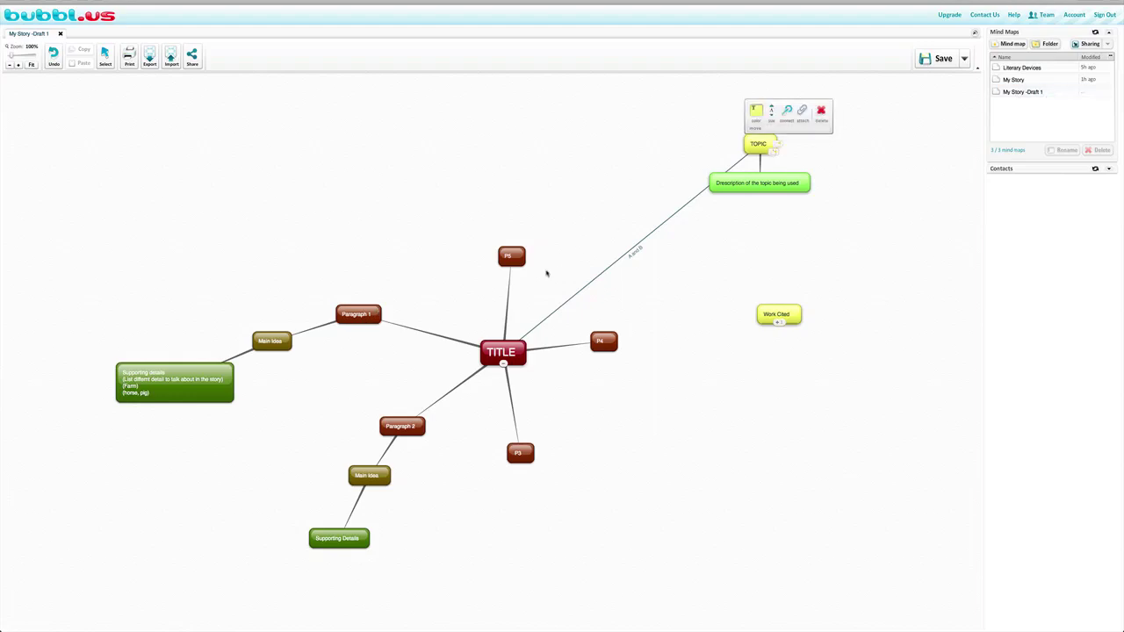
{"action": "left_click", "coordinate": [270, 340]}
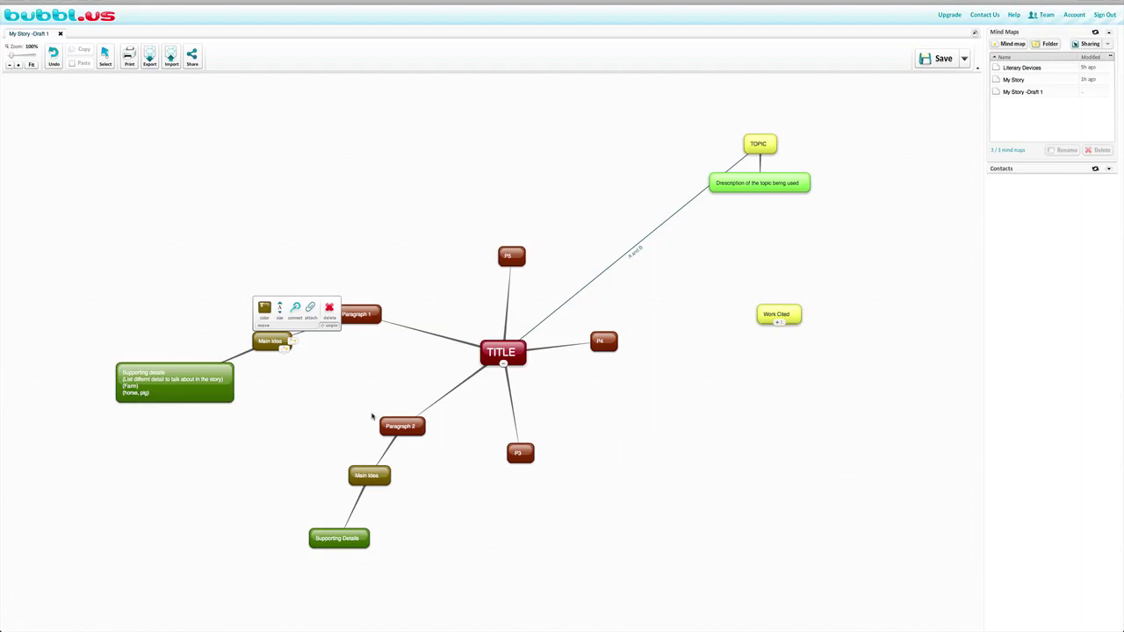
{"action": "left_click", "coordinate": [652, 387]}
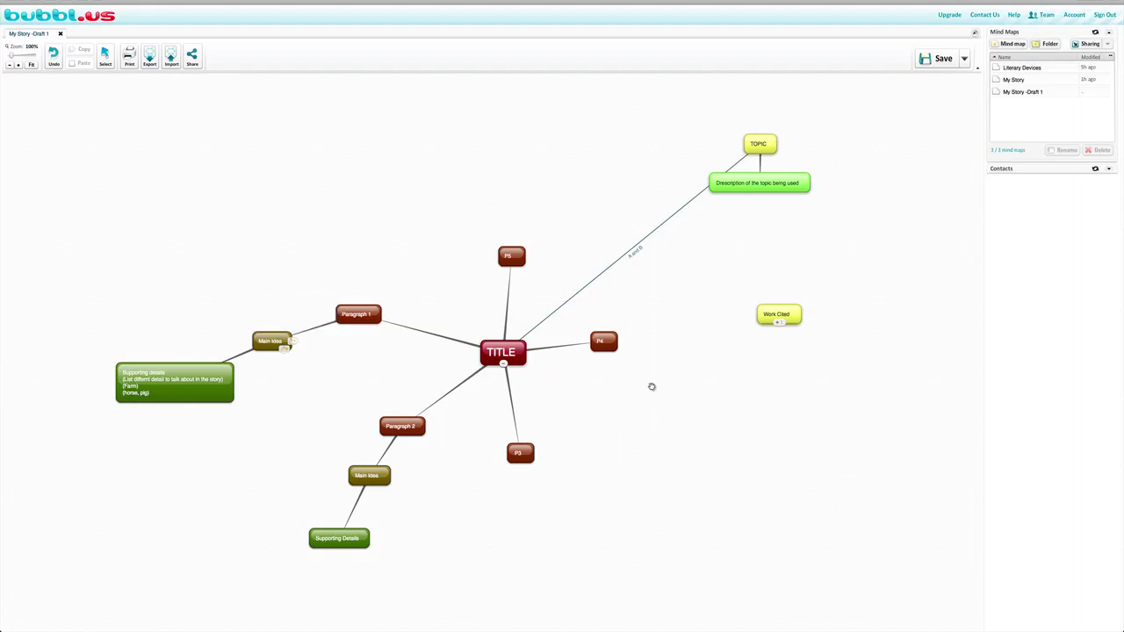